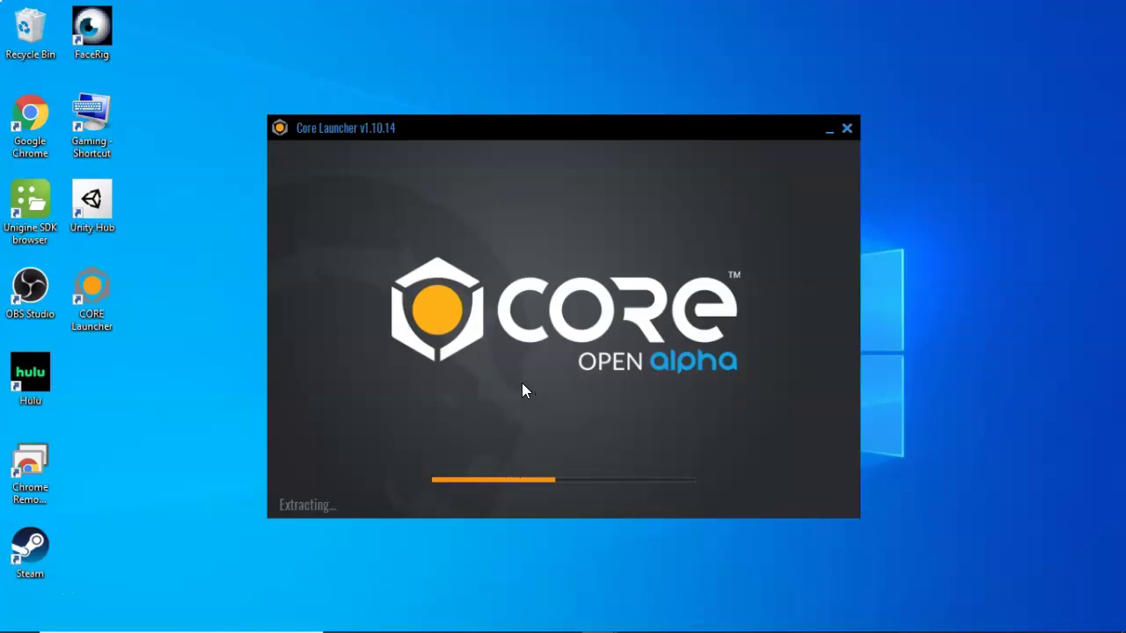
# Leave Core extracting and switch to the Core Web Portal creator dashboard in Chrome
pyautogui.moveTo(436, 627)
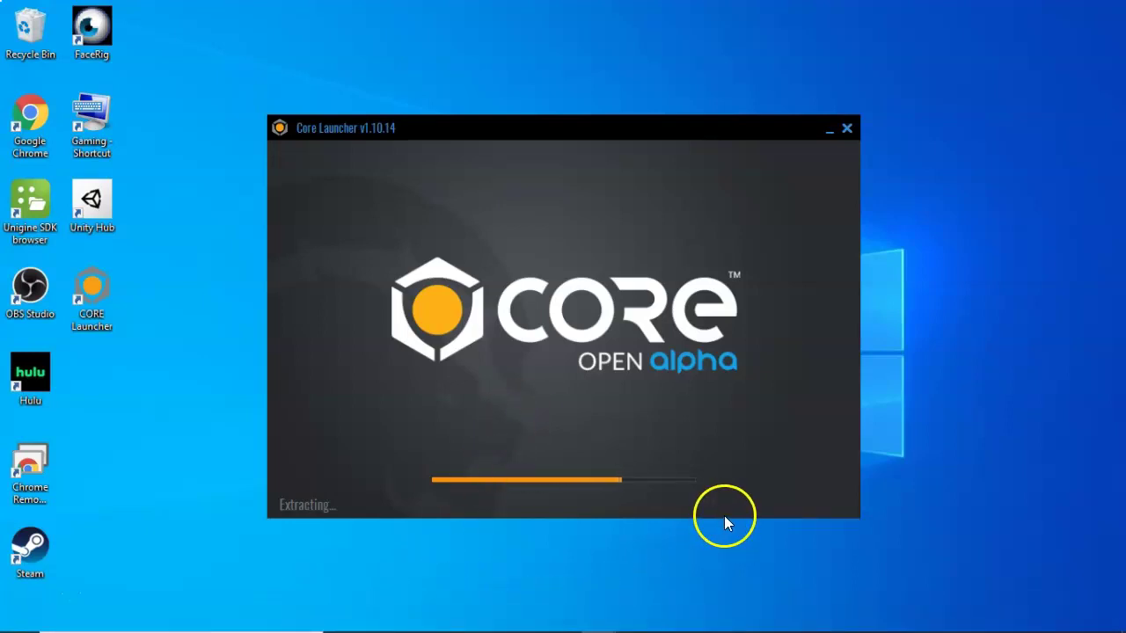
pyautogui.moveTo(729, 626)
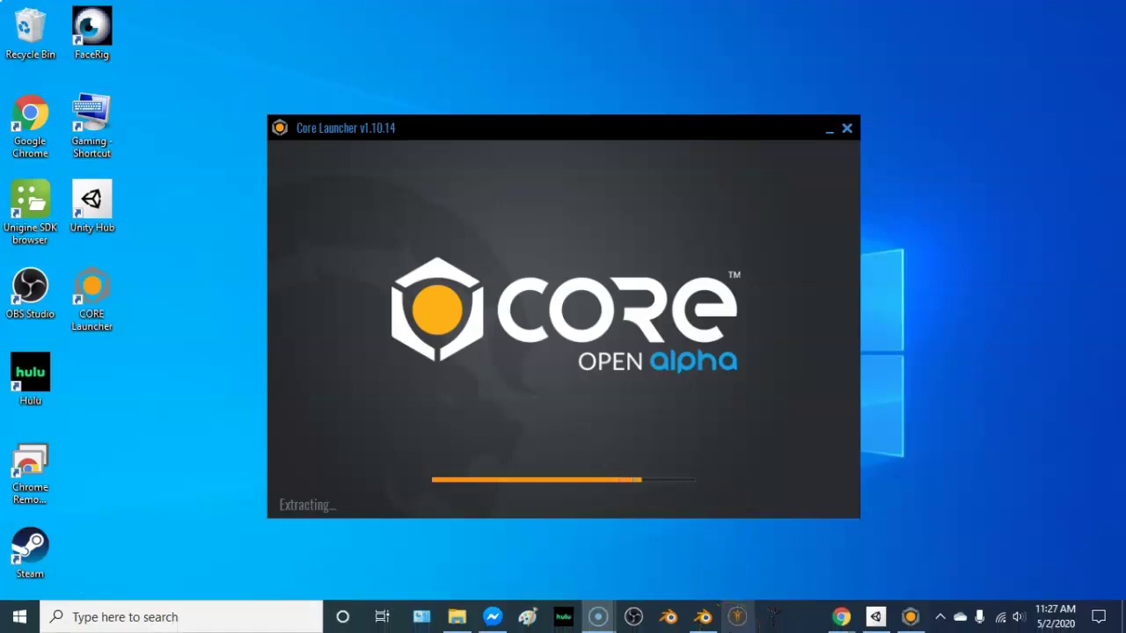
# Bring the Core Web Portal window forward and move on to Core's login screen
pyautogui.moveTo(847, 619)
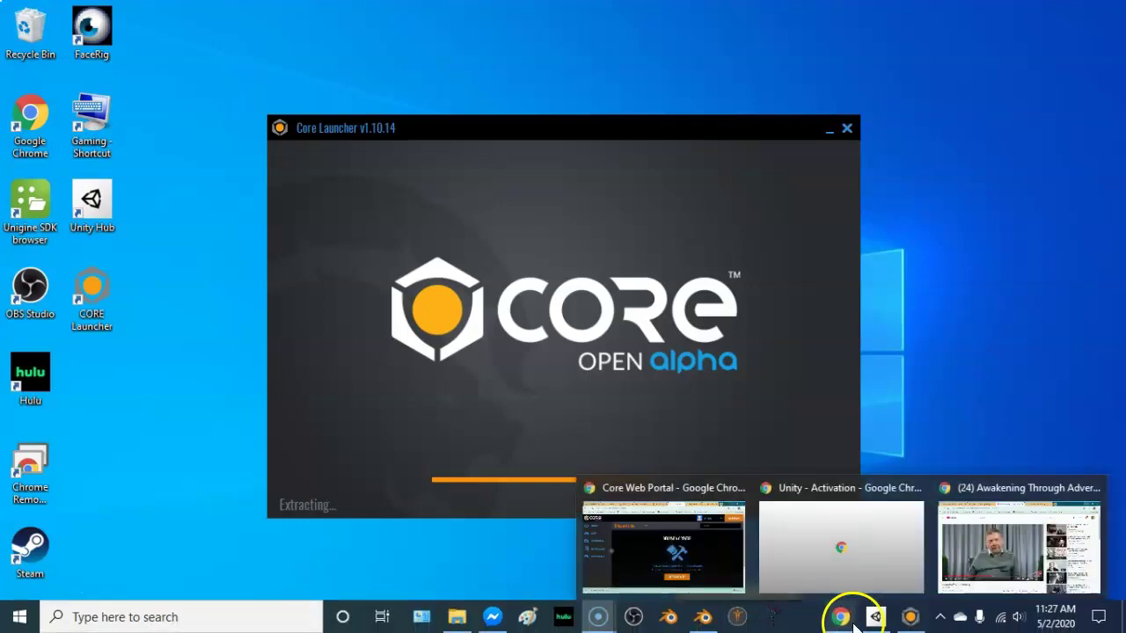
pyautogui.click(700, 539)
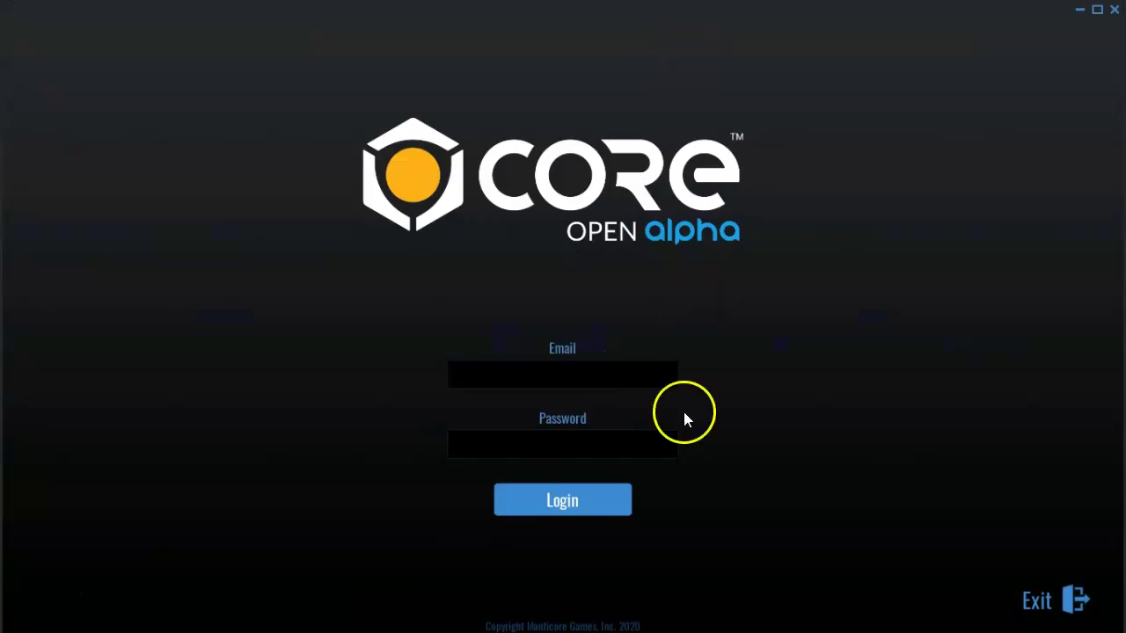
# Enter the account e-mail address in the Email field, correcting a typo
pyautogui.click(584, 375)
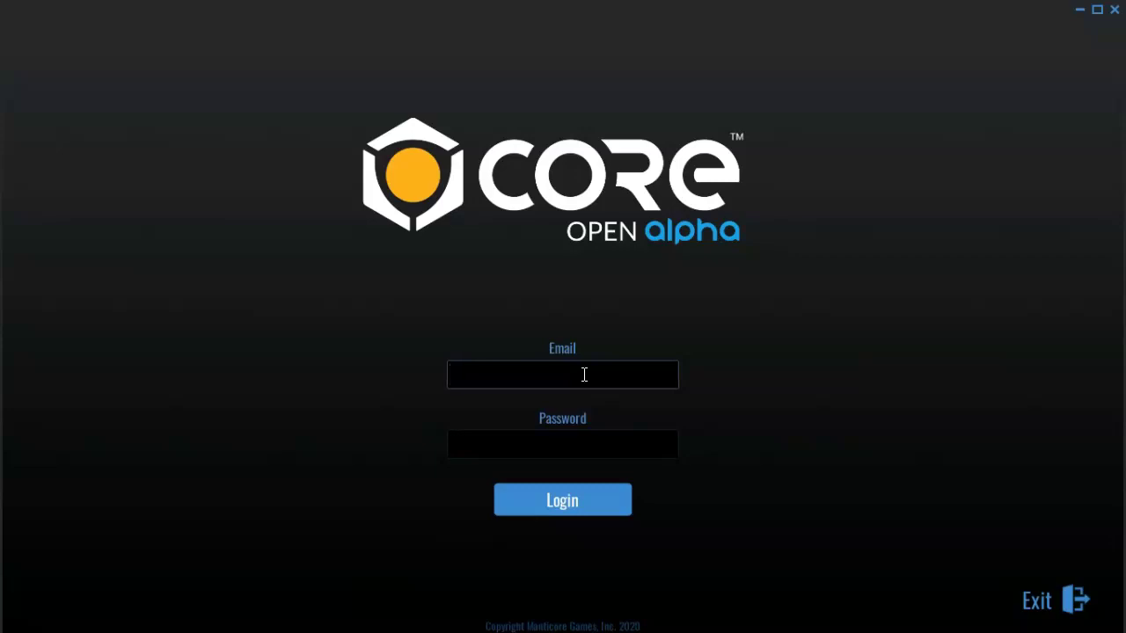
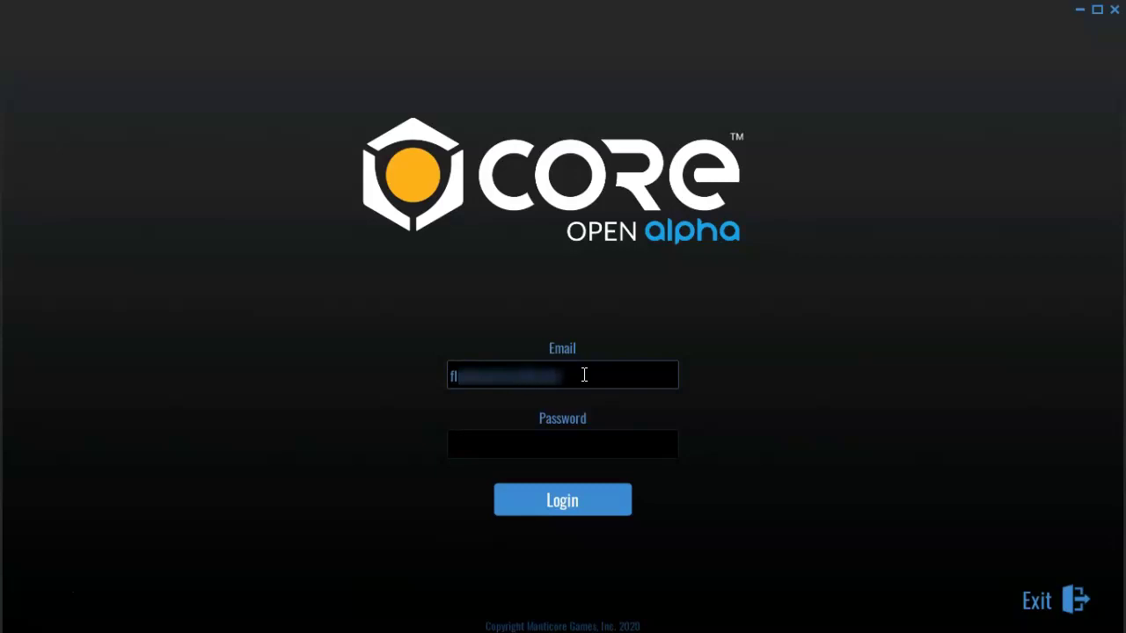
# Enter the account password and log in to Core
pyautogui.click(580, 448)
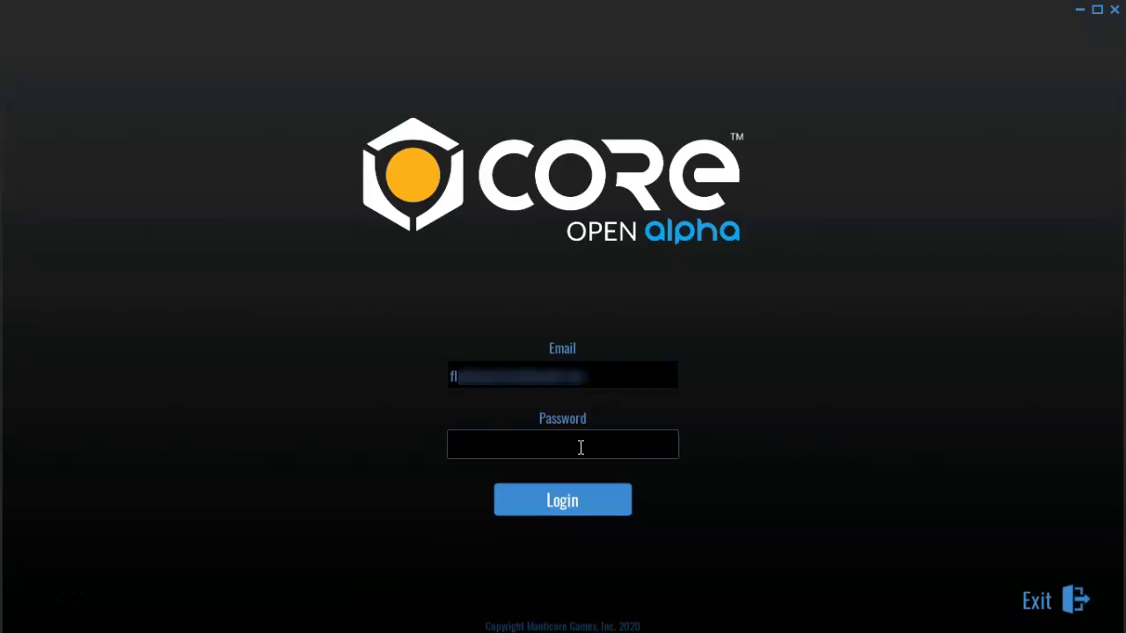
pyautogui.write('*****')
pyautogui.write('******')
pyautogui.write('*')
pyautogui.click(577, 497)
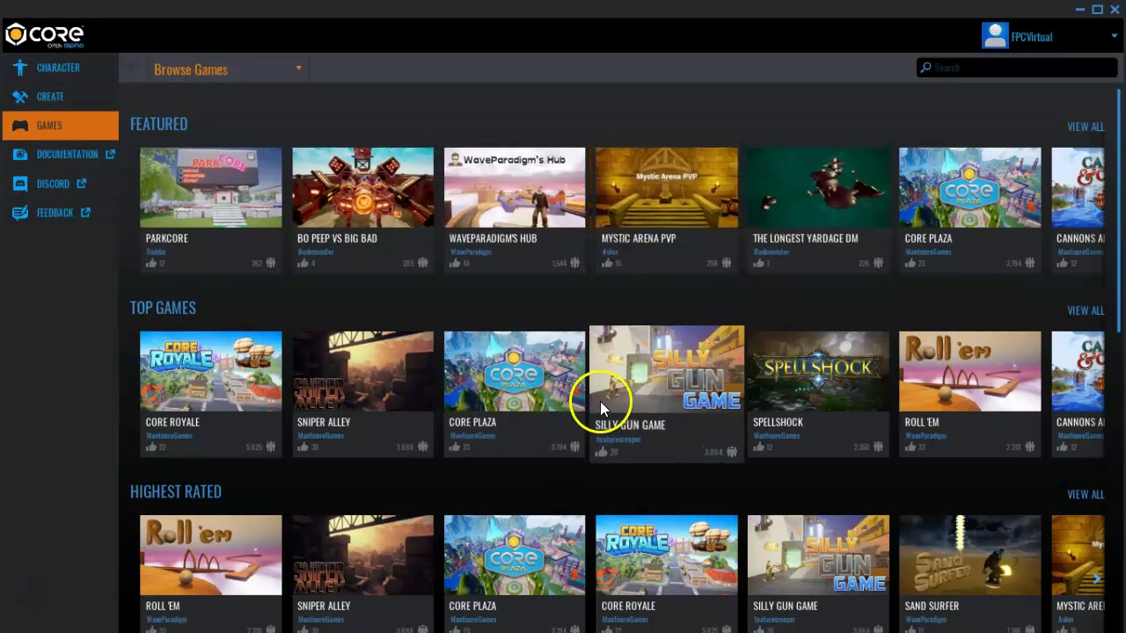
# Scroll the games page, view all Featured games, then return to the overview
pyautogui.scroll(-1, 766, 261)
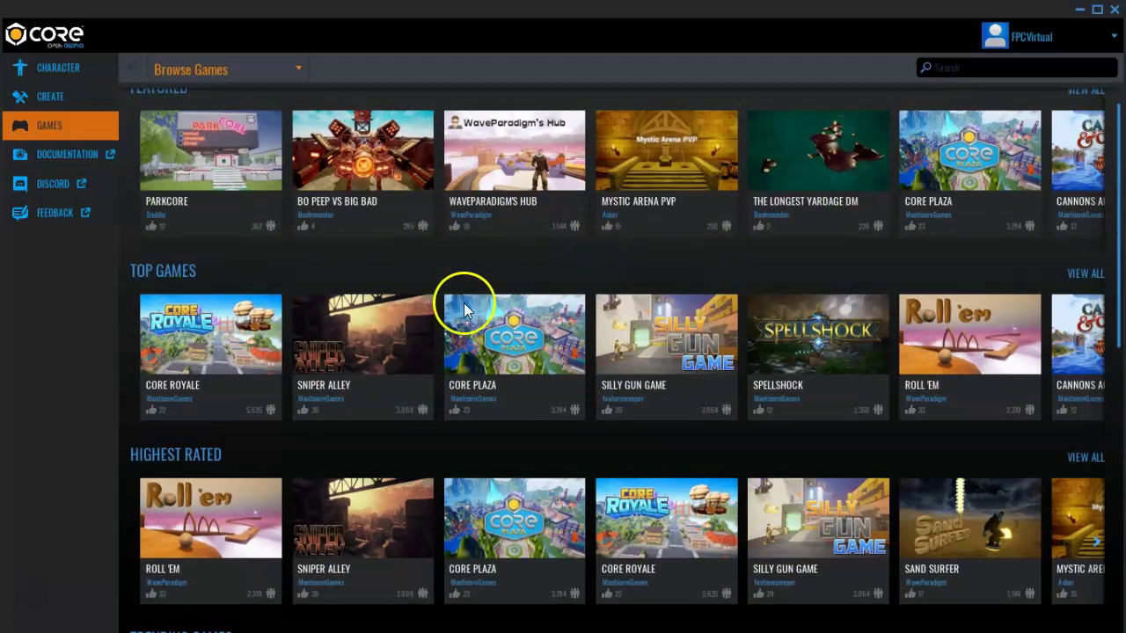
pyautogui.scroll(1, 804, 216)
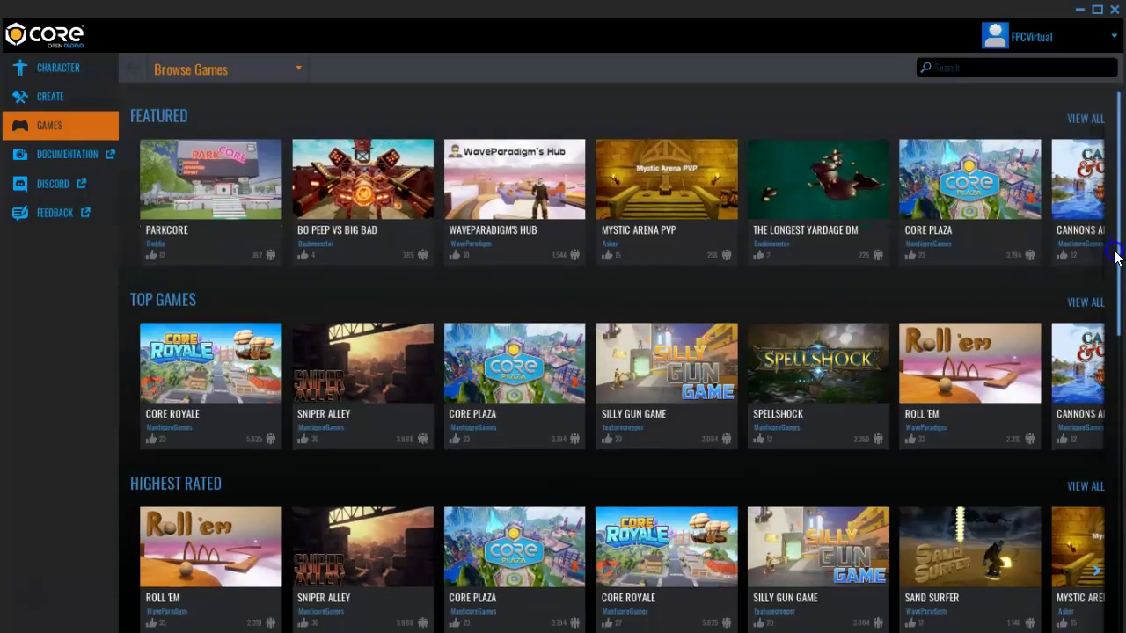
pyautogui.moveTo(1115, 252); pyautogui.dragTo(1119, 167)
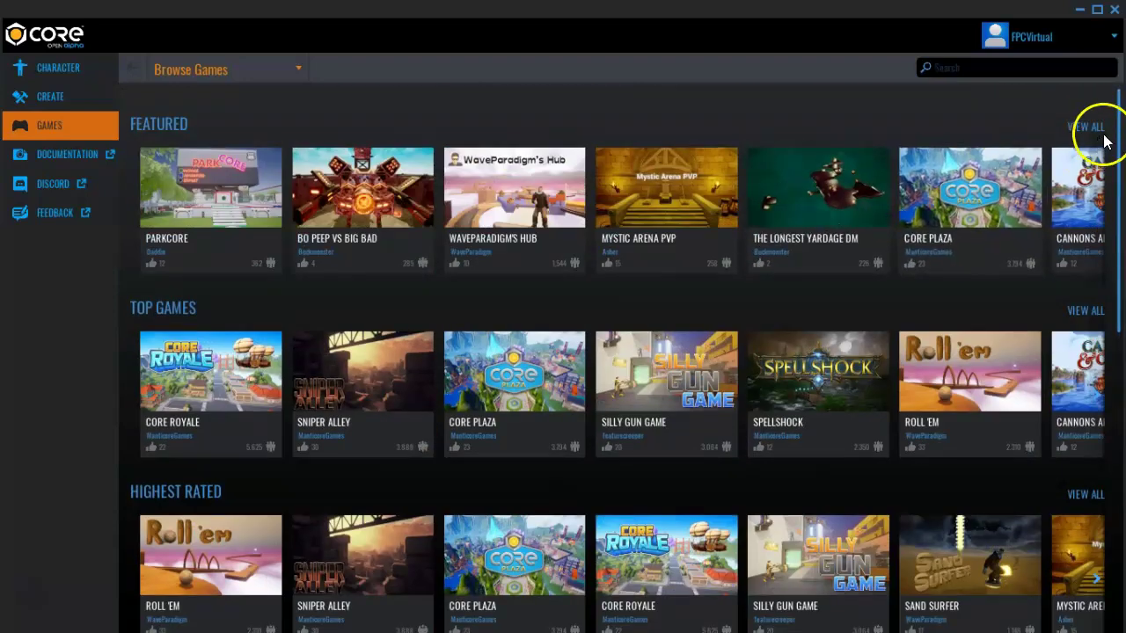
pyautogui.click(1078, 127)
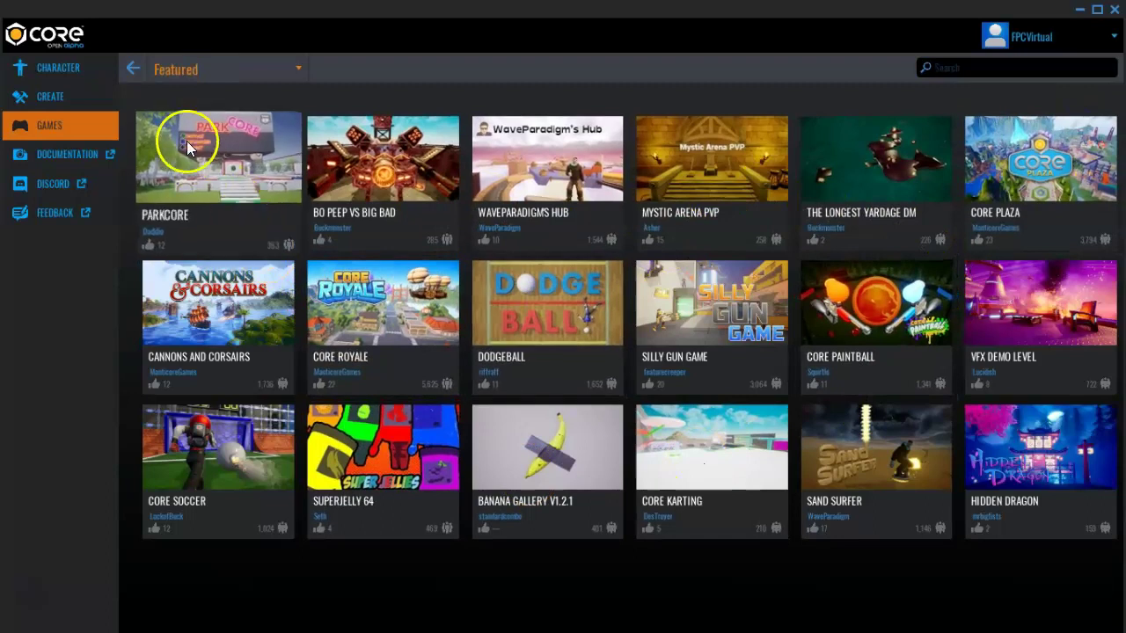
pyautogui.click(136, 68)
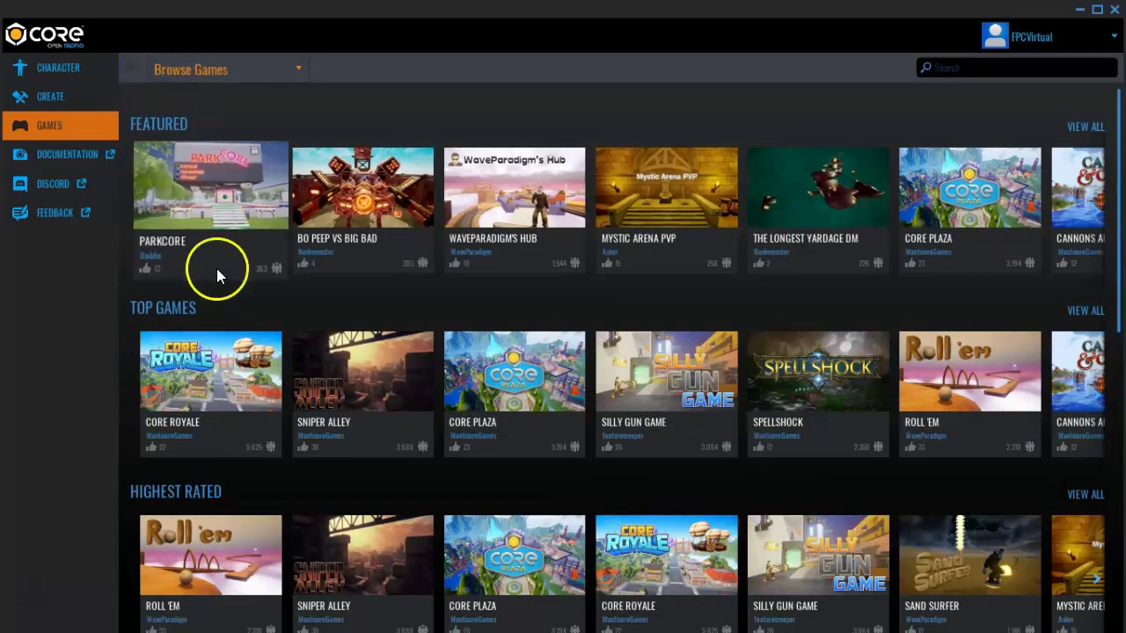
# Open the full Top Games list and scroll down through it
pyautogui.click(1095, 313)
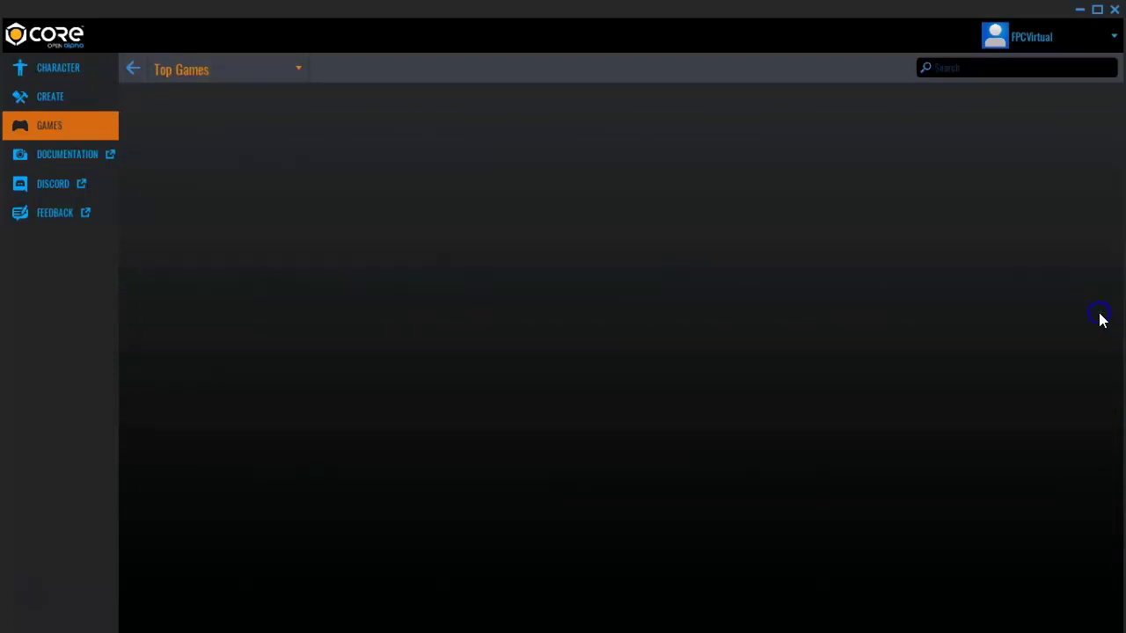
pyautogui.scroll(-2, 366, 360)
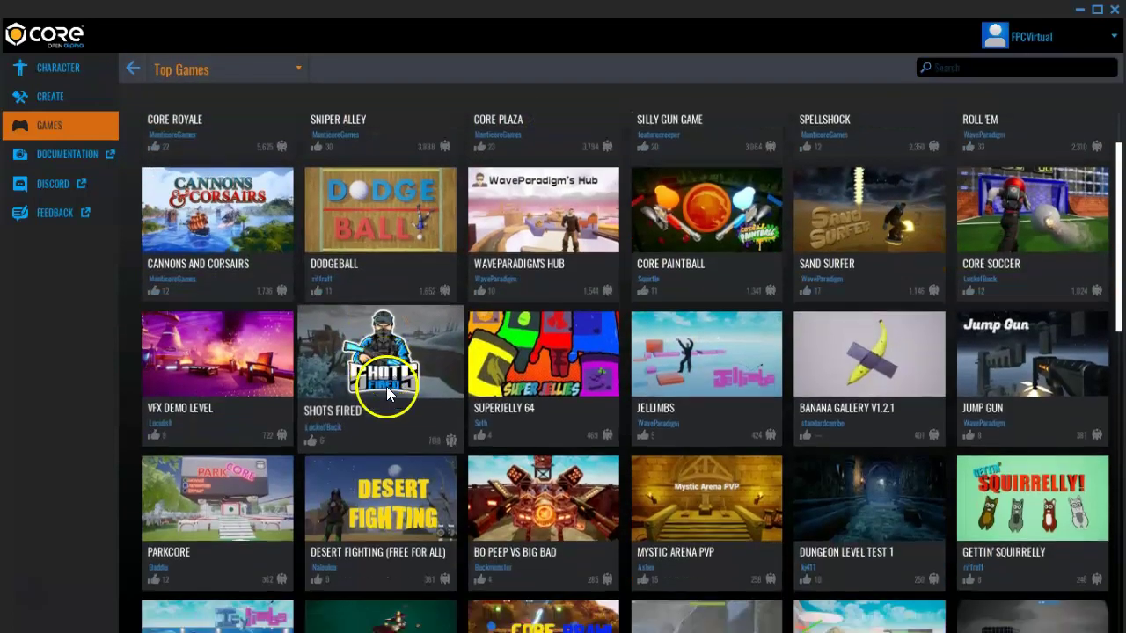
pyautogui.scroll(-4, 389, 396)
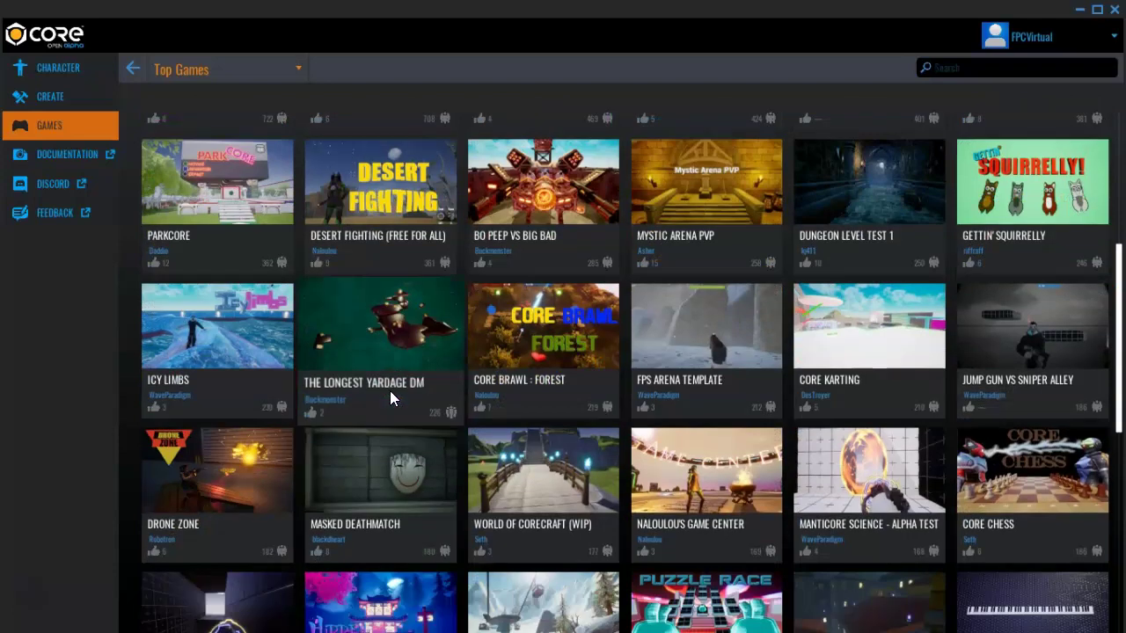
pyautogui.scroll(-5, 390, 396)
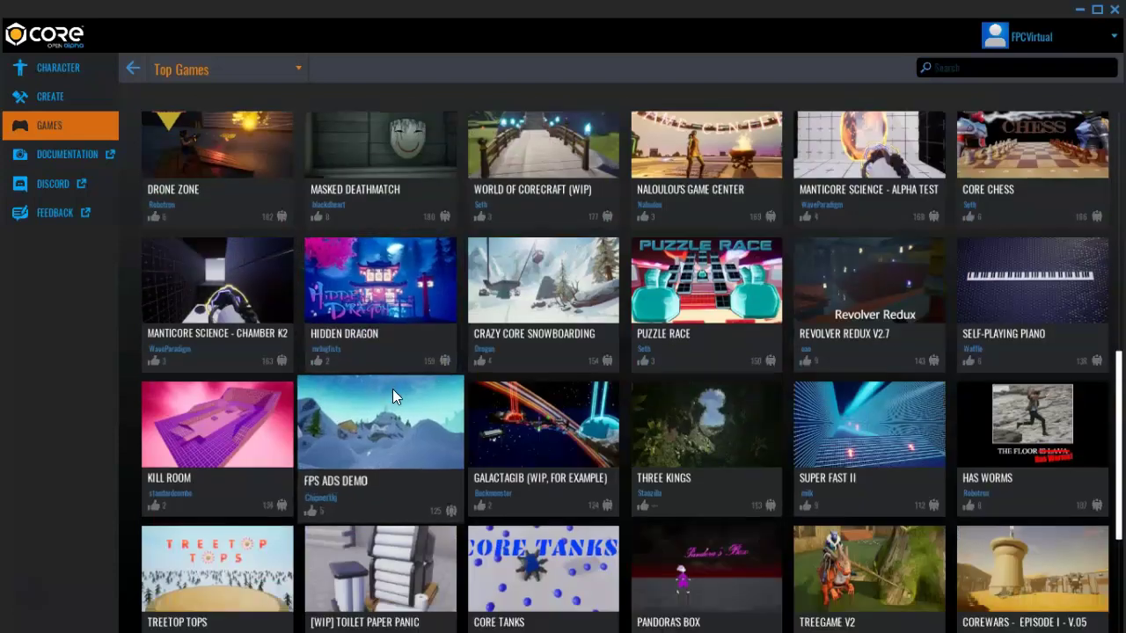
pyautogui.scroll(-6, 393, 397)
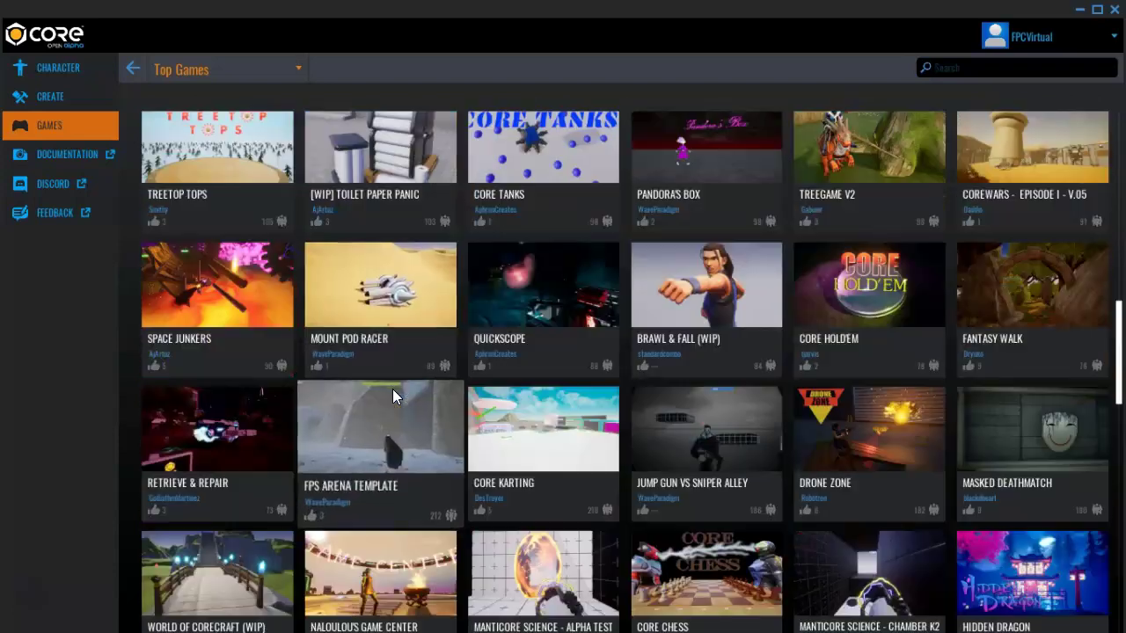
pyautogui.scroll(-5, 396, 390)
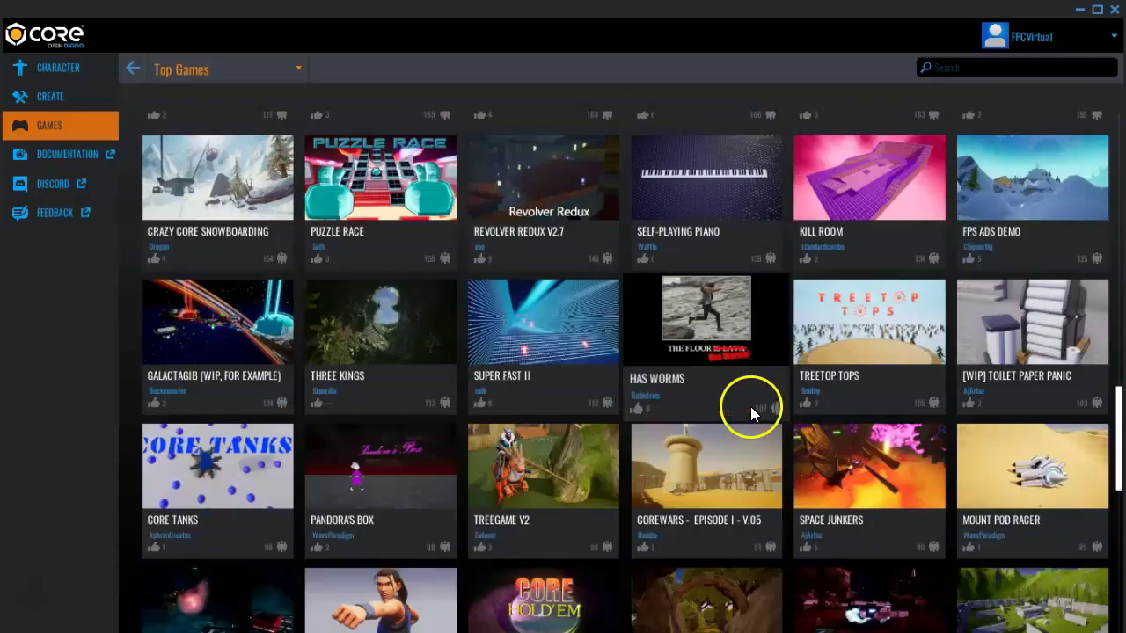
pyautogui.scroll(-5, 486, 415)
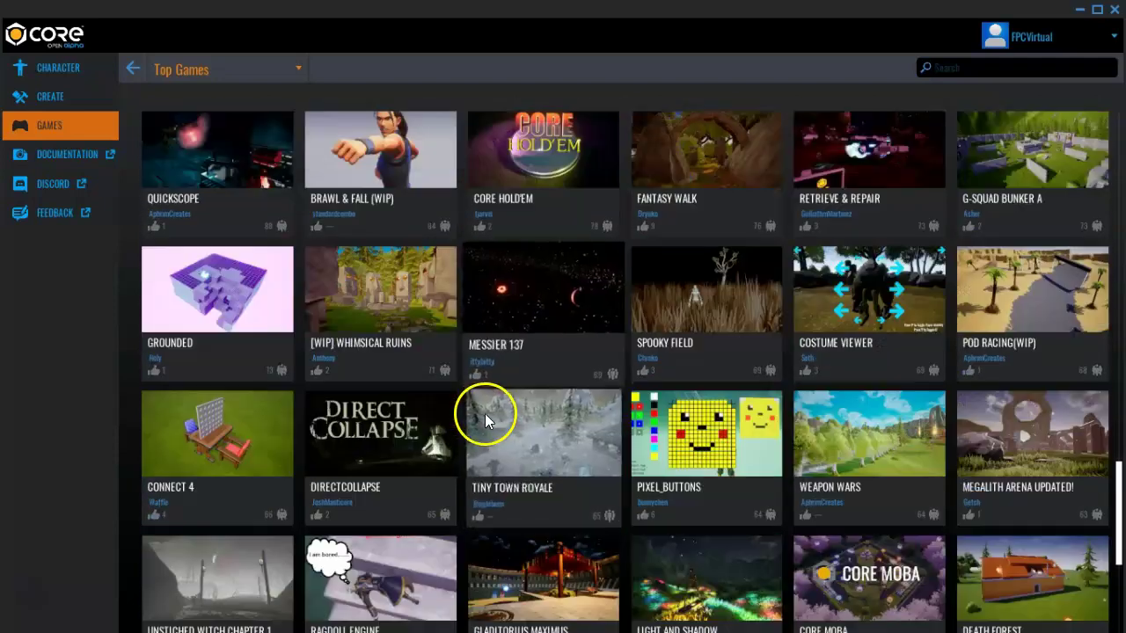
pyautogui.scroll(-4, 486, 413)
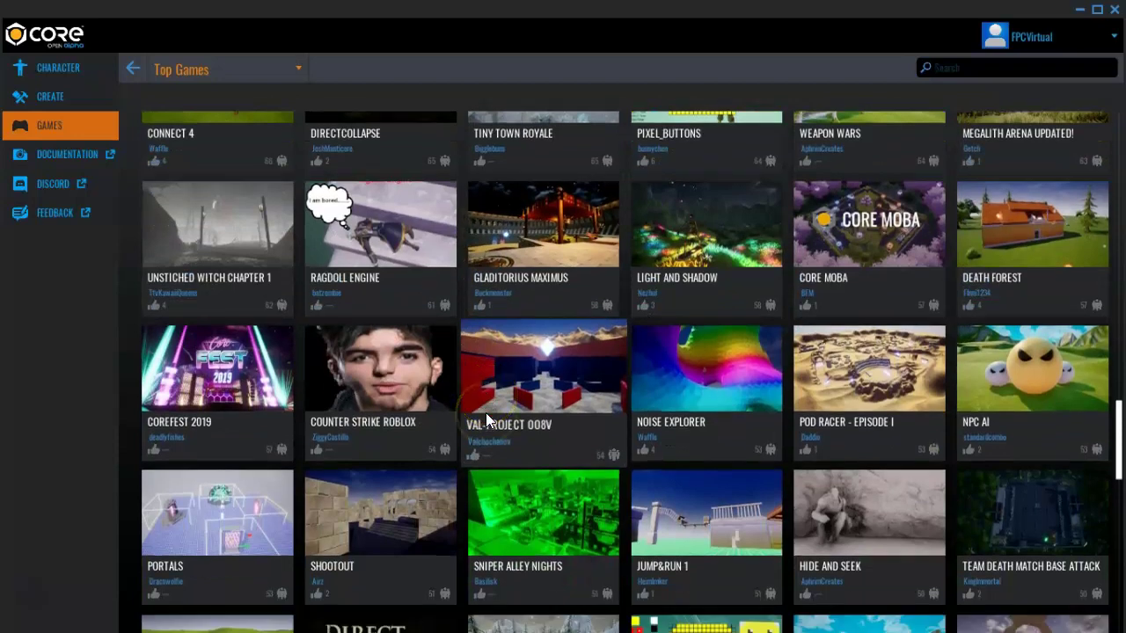
pyautogui.scroll(-5, 485, 413)
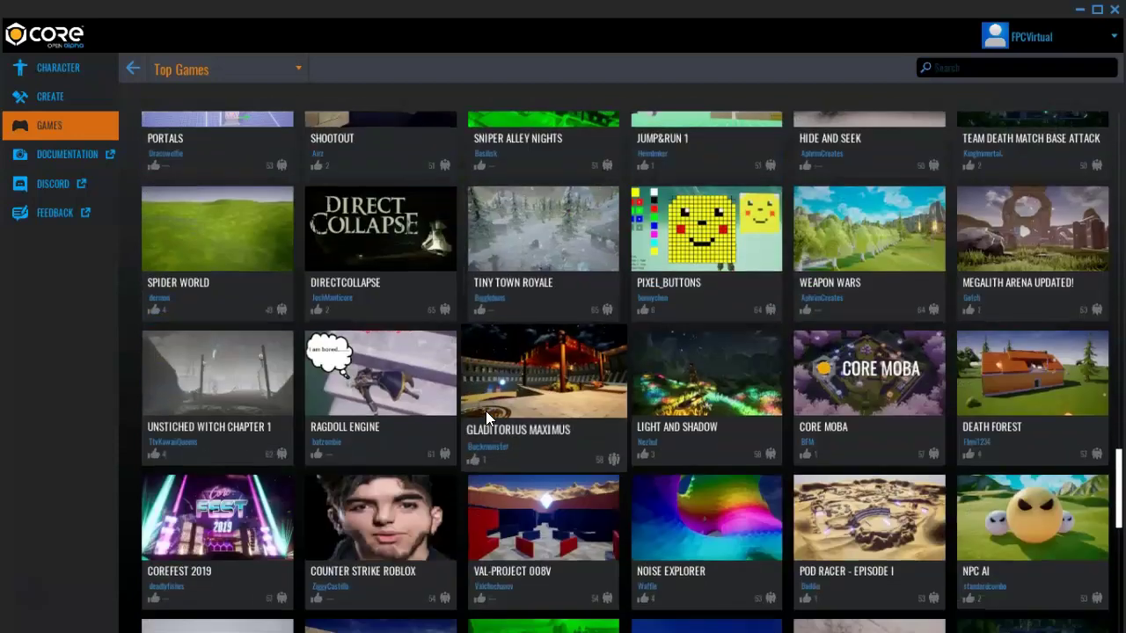
pyautogui.scroll(-7, 486, 413)
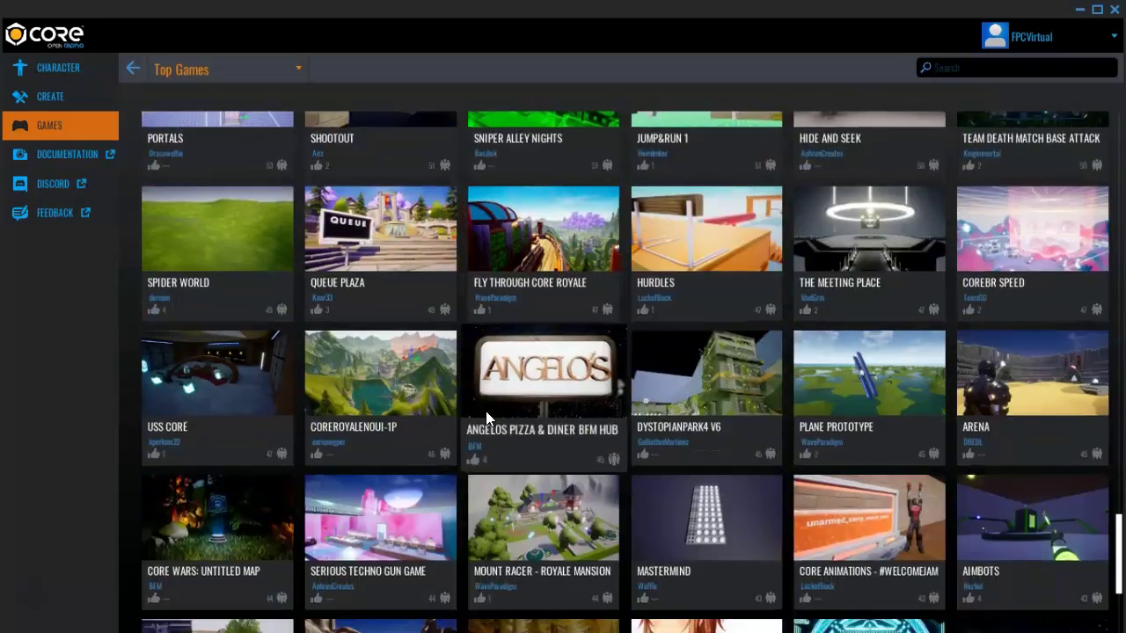
pyautogui.scroll(-3, 486, 409)
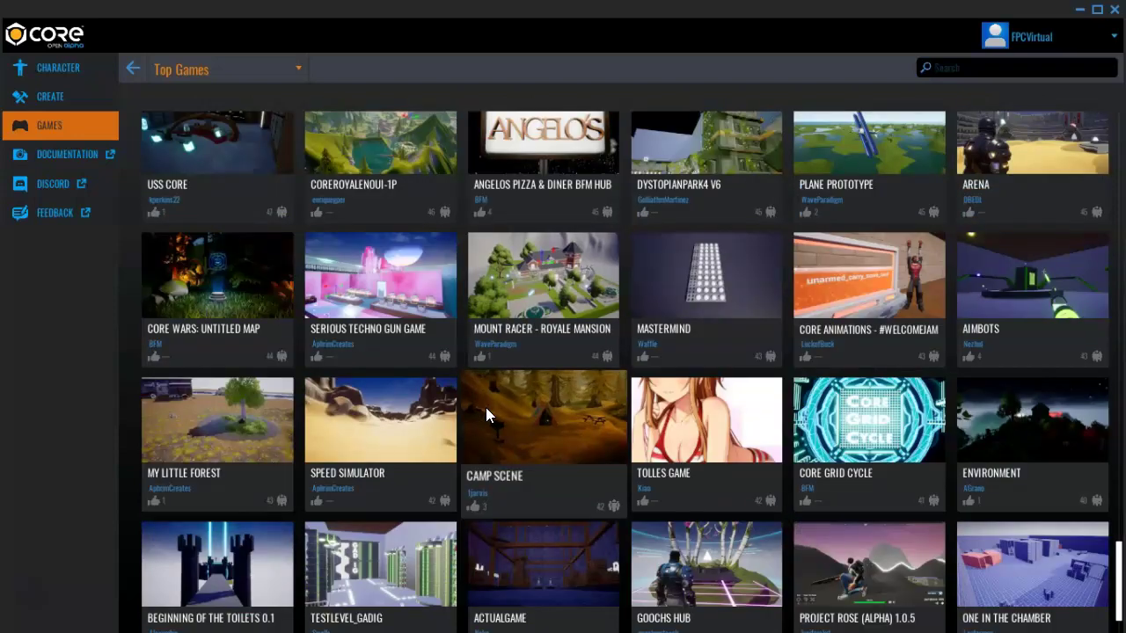
pyautogui.scroll(-2, 485, 407)
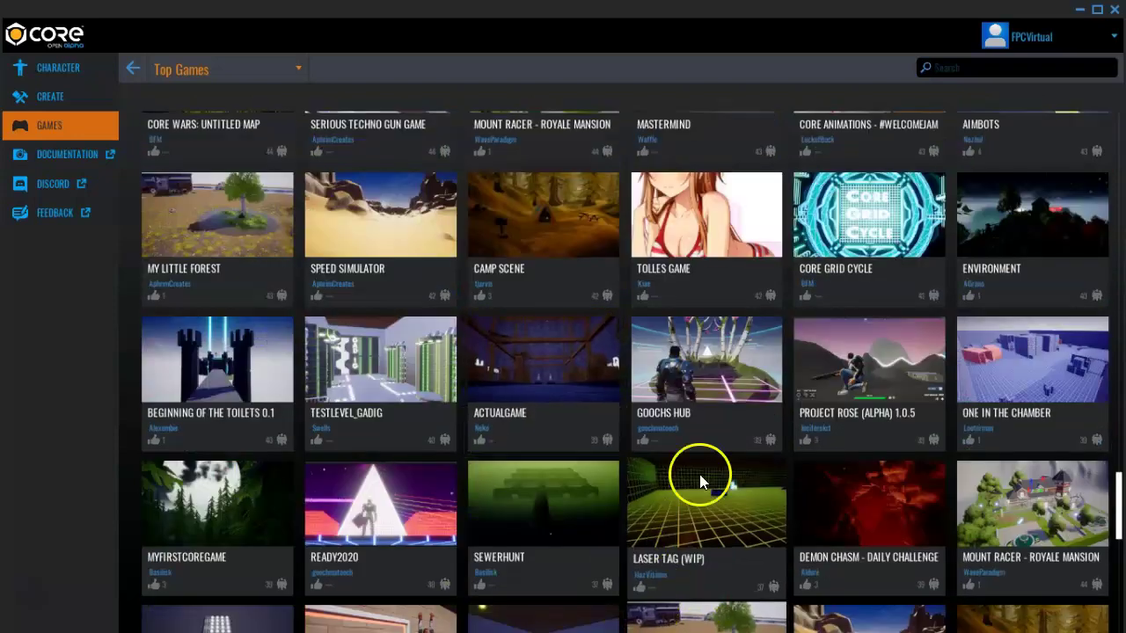
pyautogui.scroll(-2, 701, 405)
pyautogui.scroll(-5, 619, 383)
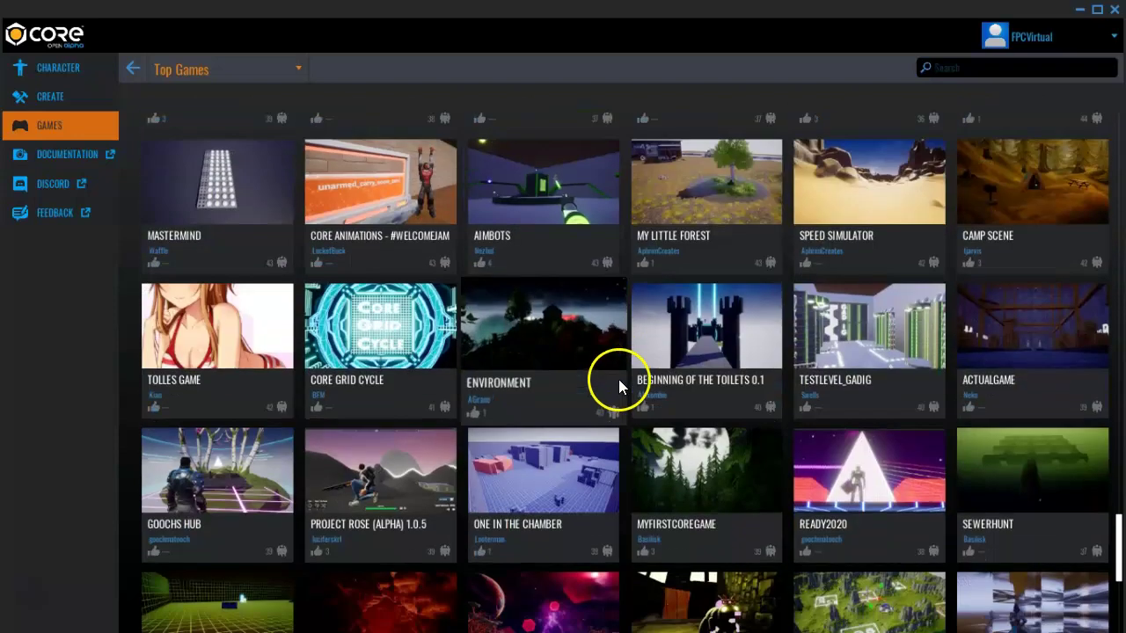
pyautogui.scroll(-2, 618, 376)
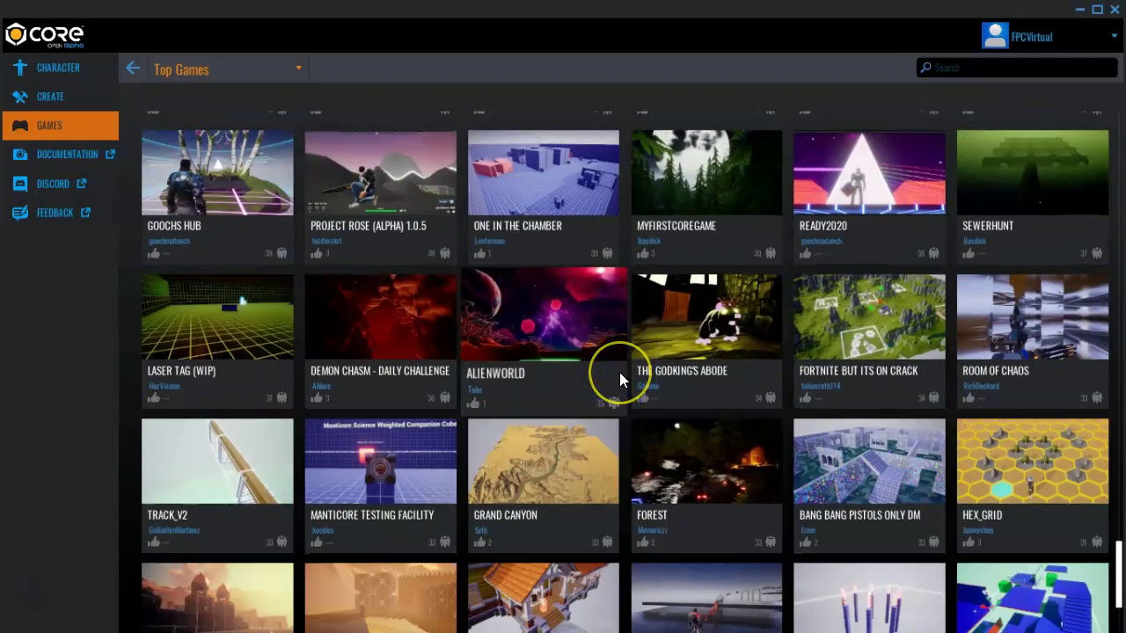
pyautogui.scroll(-1, 620, 372)
pyautogui.scroll(-6, 620, 372)
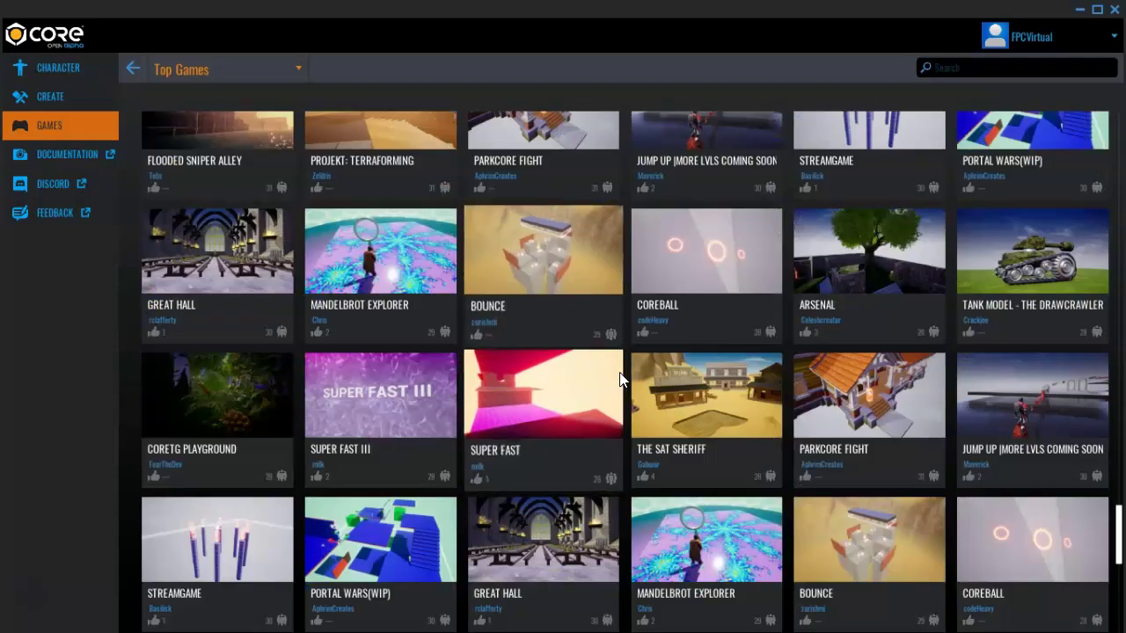
pyautogui.scroll(-5, 619, 370)
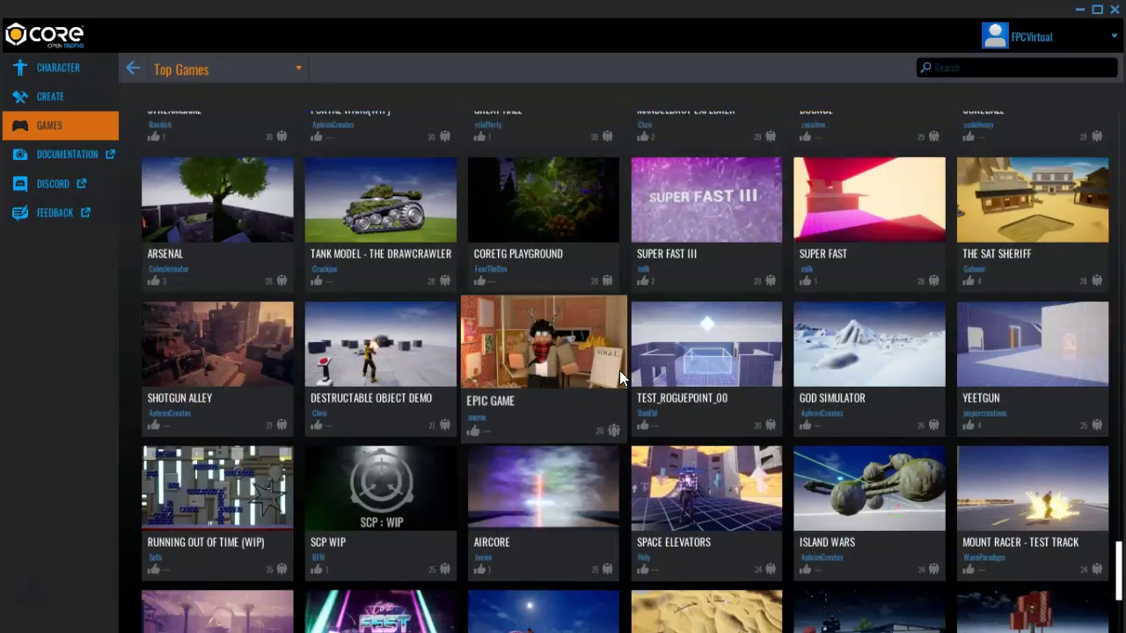
pyautogui.scroll(-2, 619, 370)
pyautogui.scroll(-2, 619, 369)
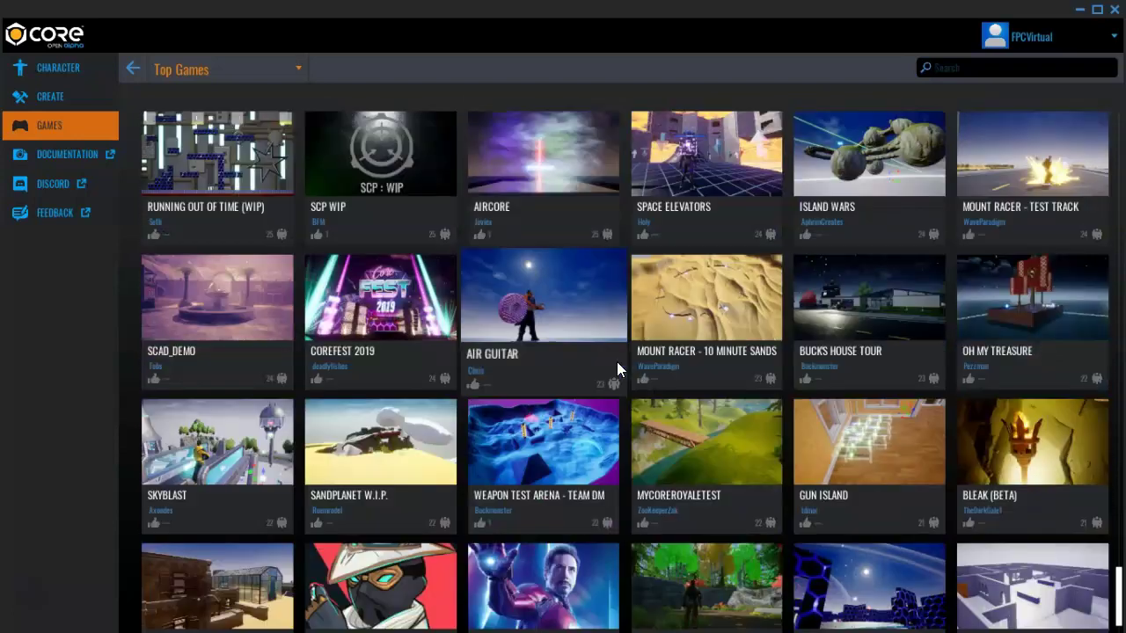
pyautogui.scroll(-4, 617, 364)
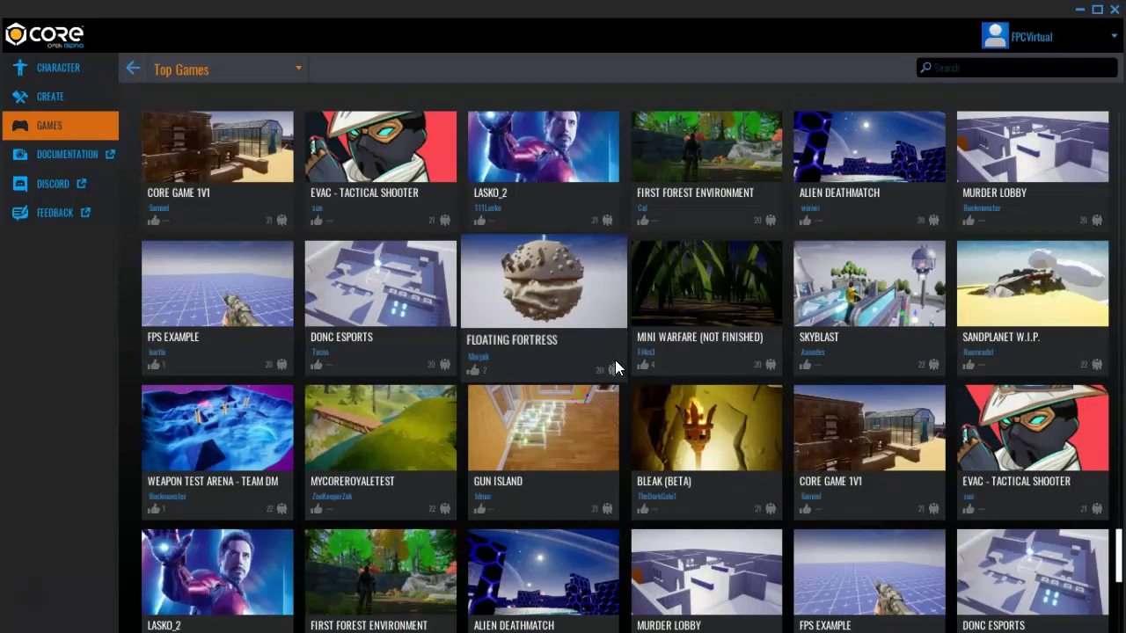
pyautogui.scroll(-5, 616, 363)
pyautogui.scroll(-4, 615, 362)
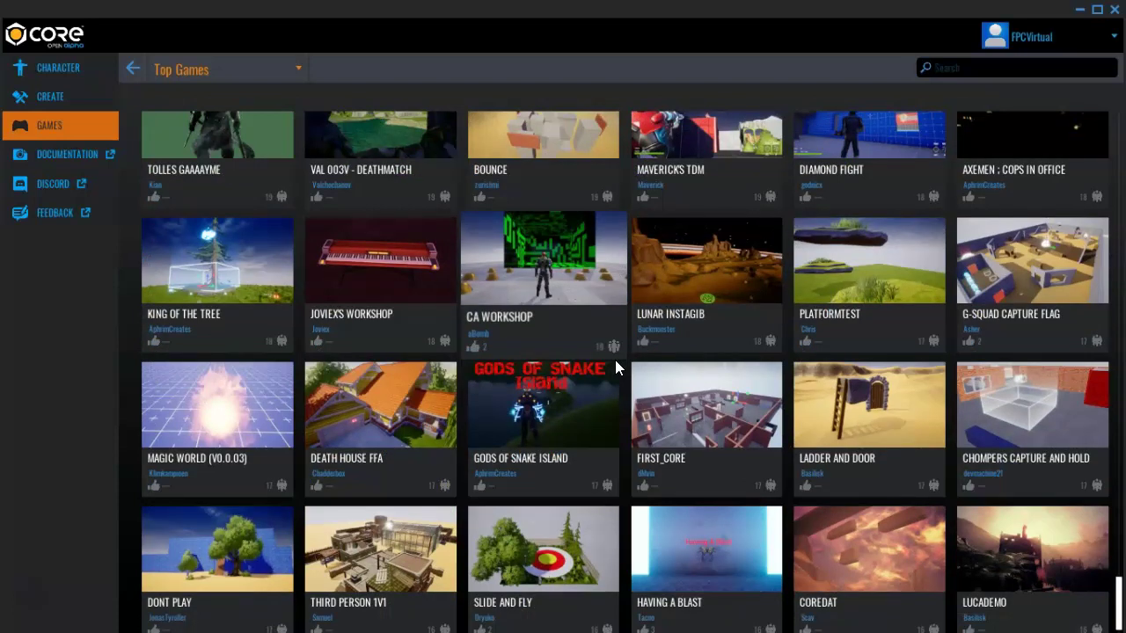
pyautogui.scroll(-2, 615, 360)
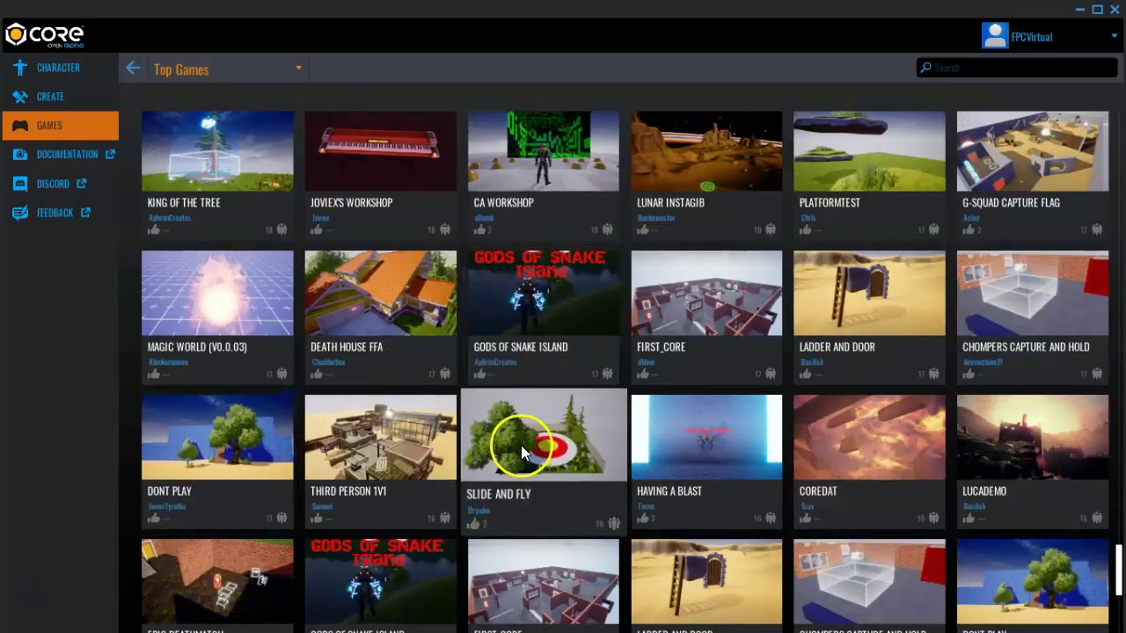
pyautogui.scroll(-4, 484, 446)
pyautogui.scroll(-4, 288, 467)
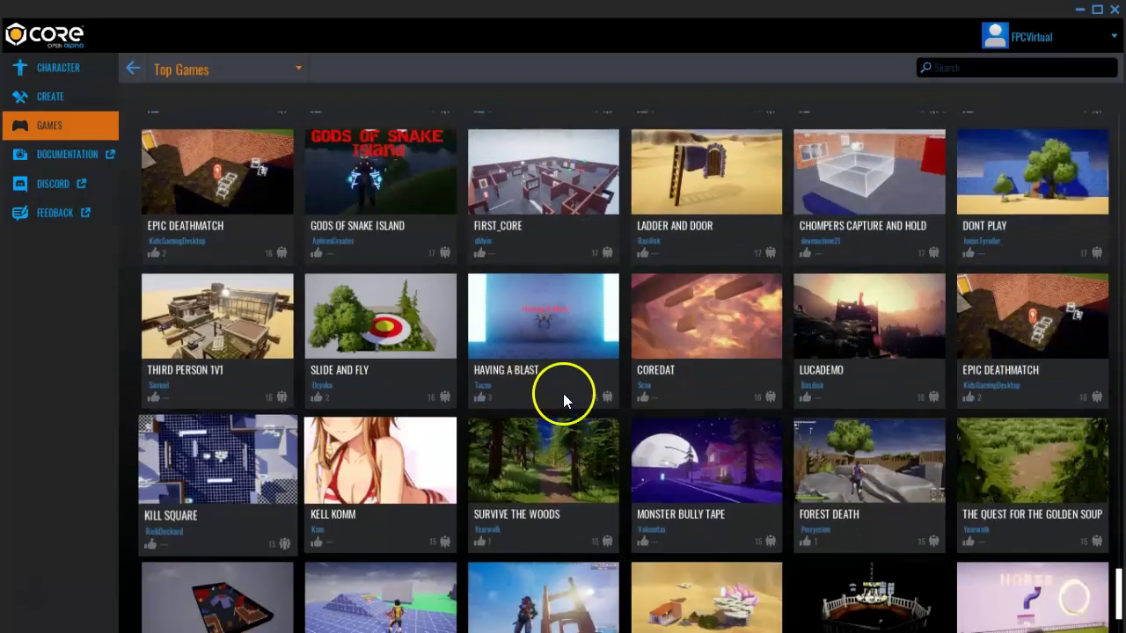
pyautogui.scroll(-1, 699, 458)
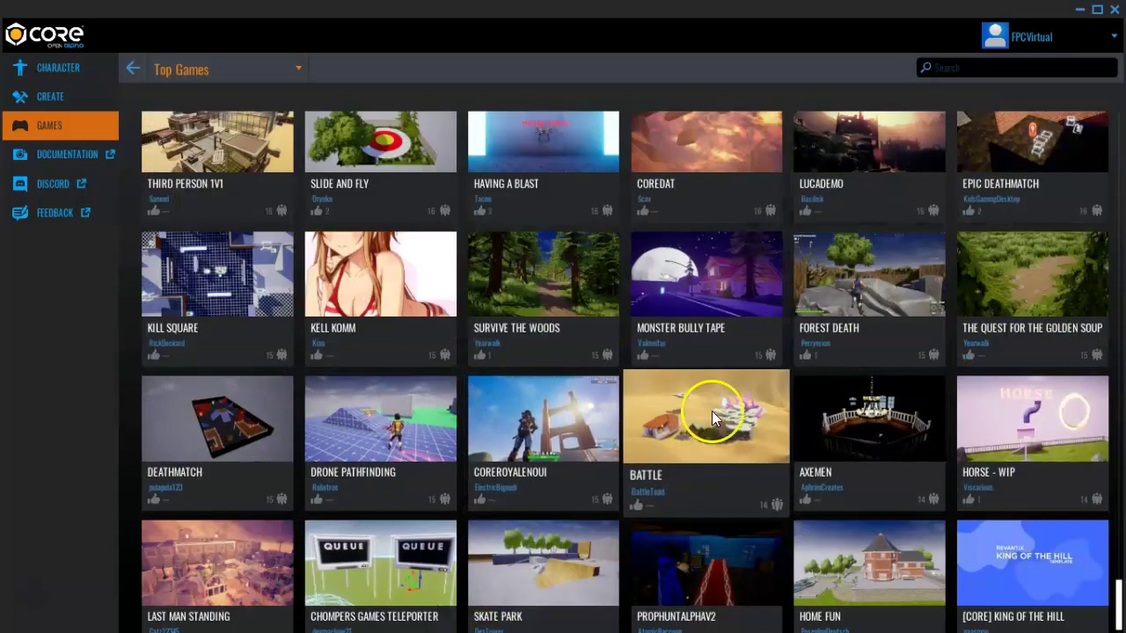
# Finish browsing Top Games, return to the top, and open the My Projects page
pyautogui.scroll(-6, 735, 404)
pyautogui.scroll(-8, 736, 404)
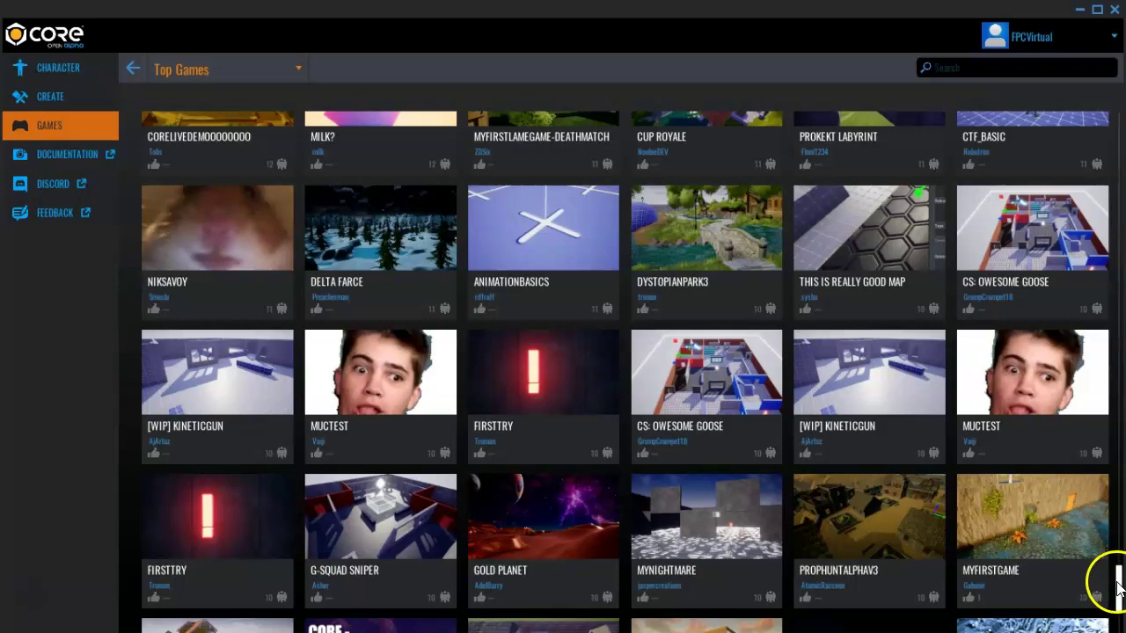
pyautogui.moveTo(1115, 583); pyautogui.dragTo(1108, 116)
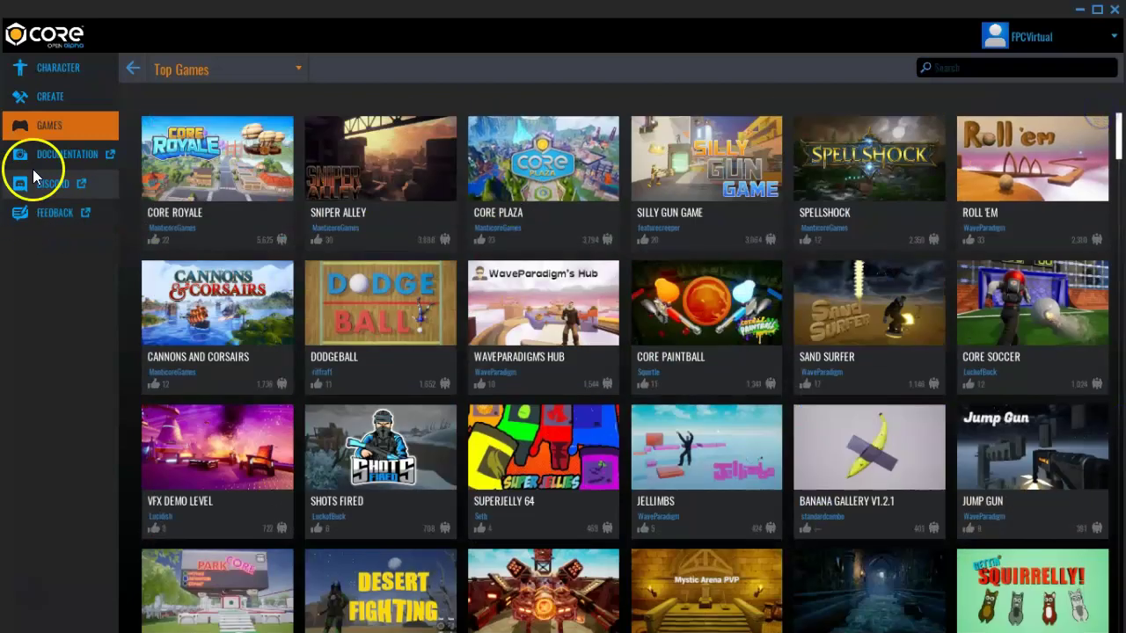
pyautogui.click(46, 95)
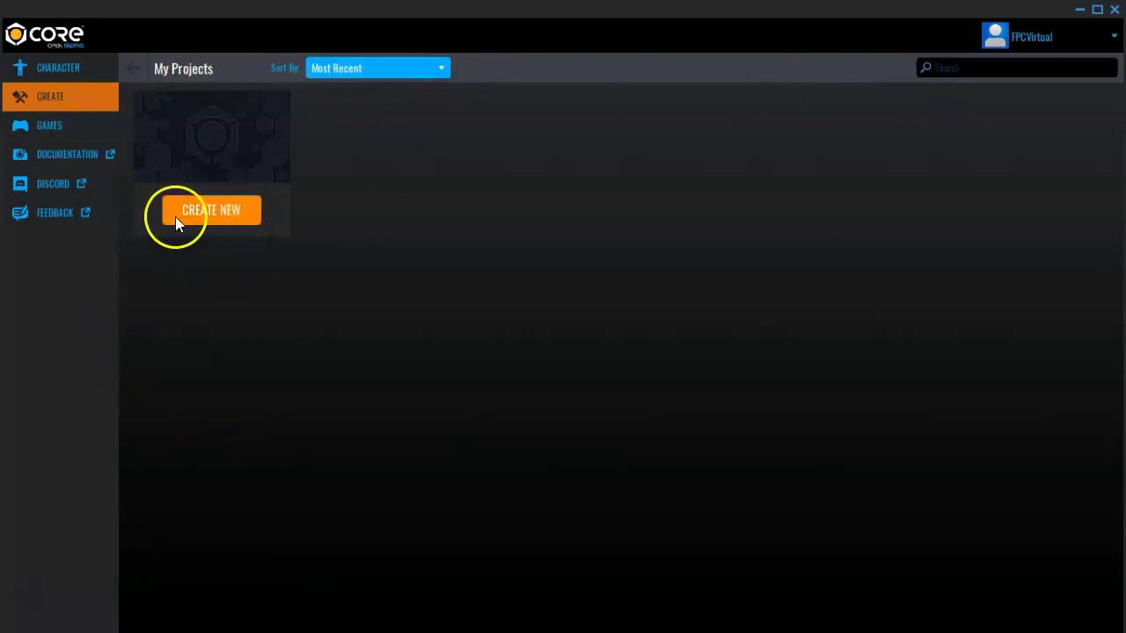
# Start a new project from the My Projects page via CREATE NEW
pyautogui.click(221, 212)
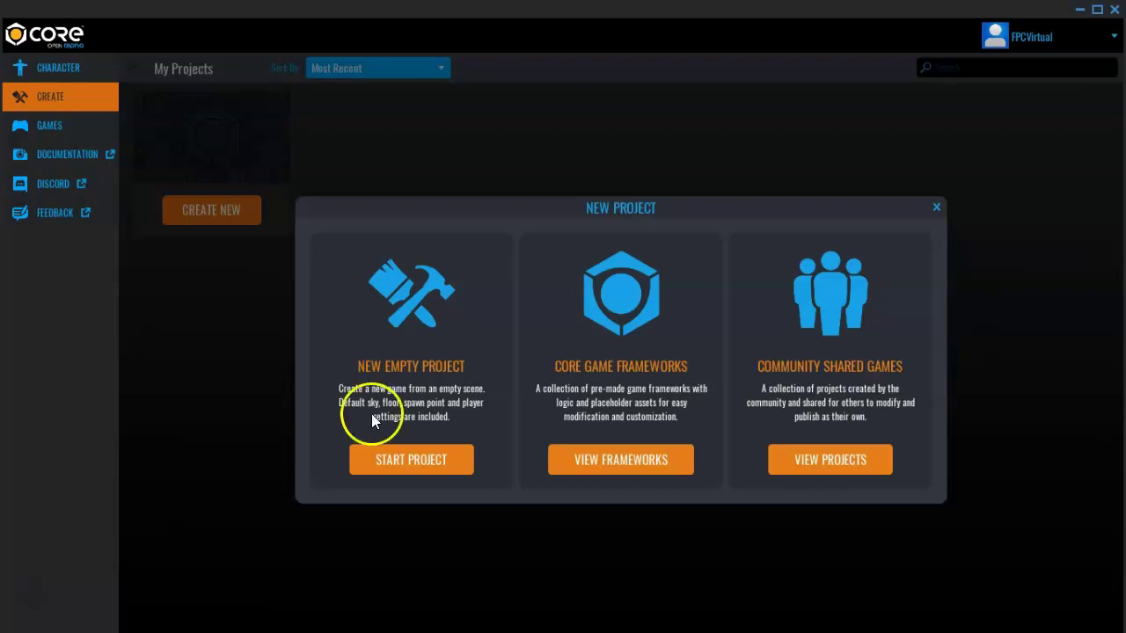
# Choose a New Empty Project (Third Person) and name it 'Lifted Gifts'
pyautogui.click(428, 459)
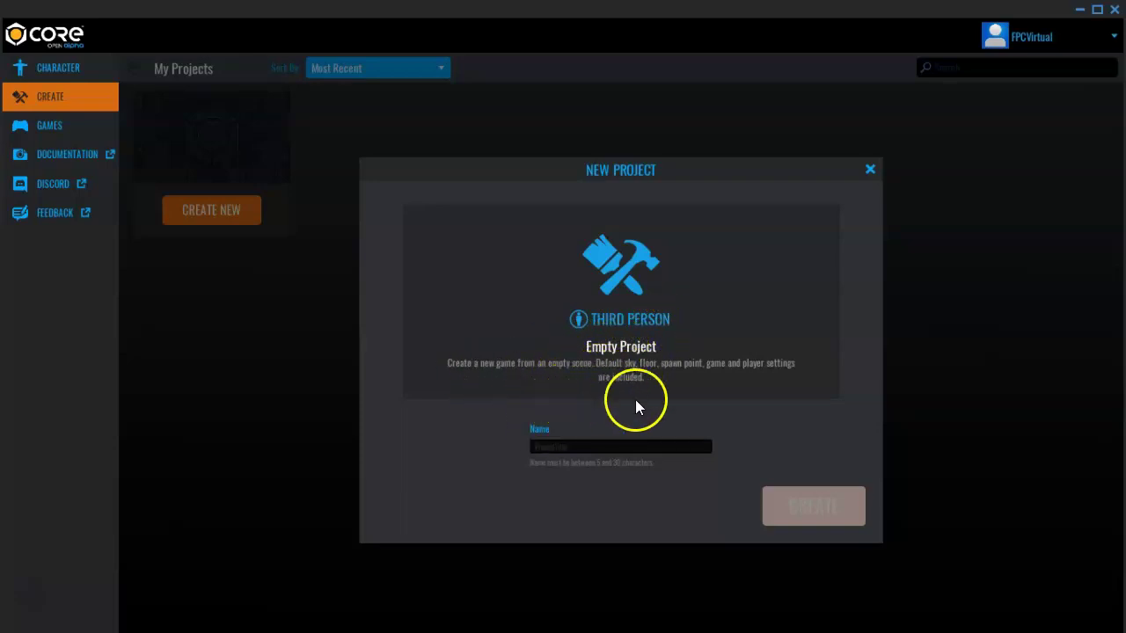
pyautogui.click(586, 448)
pyautogui.write('Lift')
pyautogui.write('al')
pyautogui.write(' L')
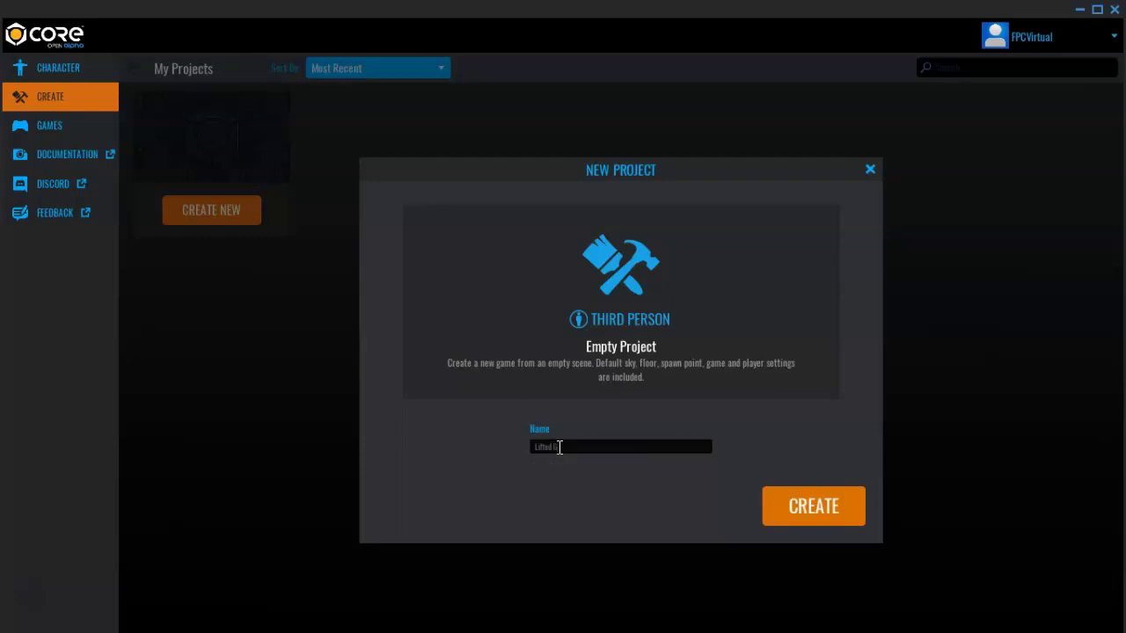
pyautogui.write('an')
# Create the Lifted Gifts project and maximize the editor window once it loads
pyautogui.click(805, 506)
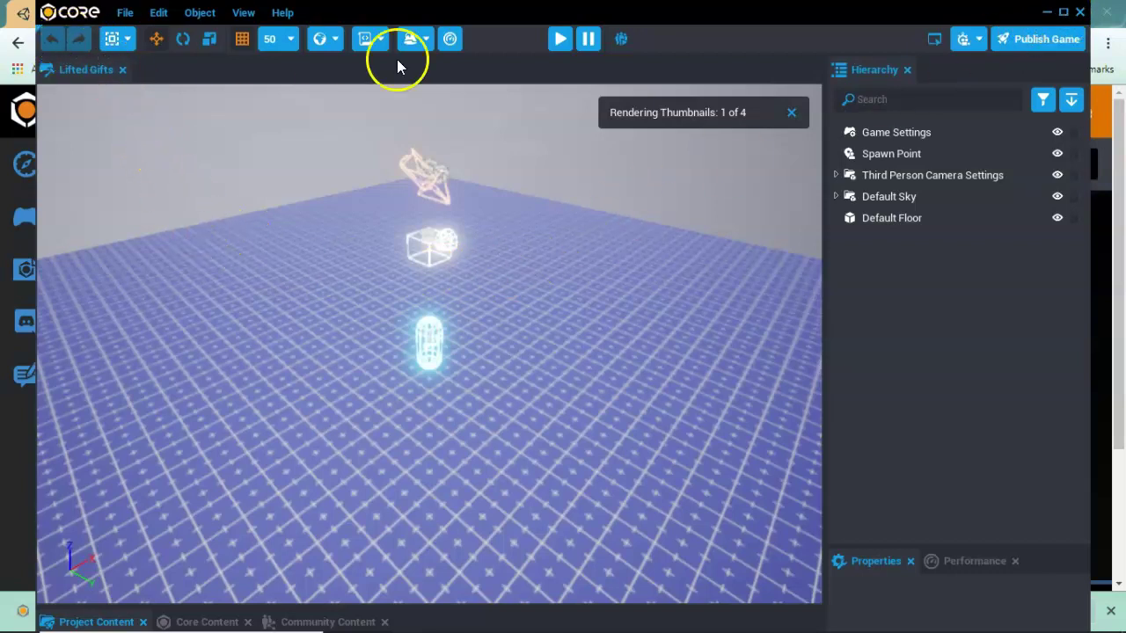
pyautogui.moveTo(925, 10); pyautogui.dragTo(844, 97)
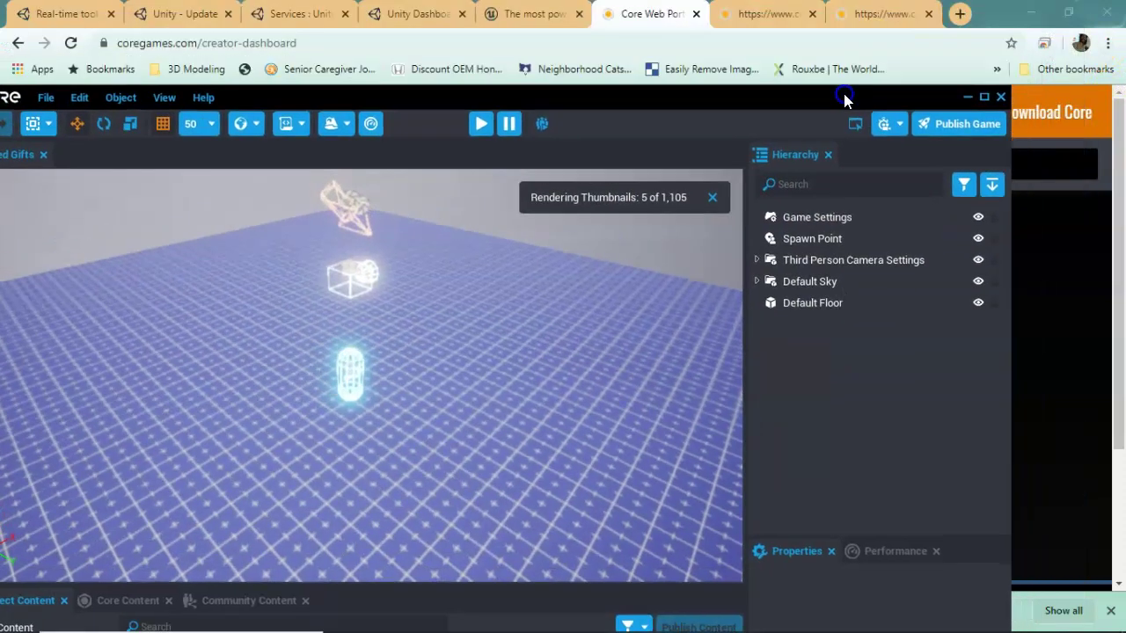
pyautogui.click(1036, 12)
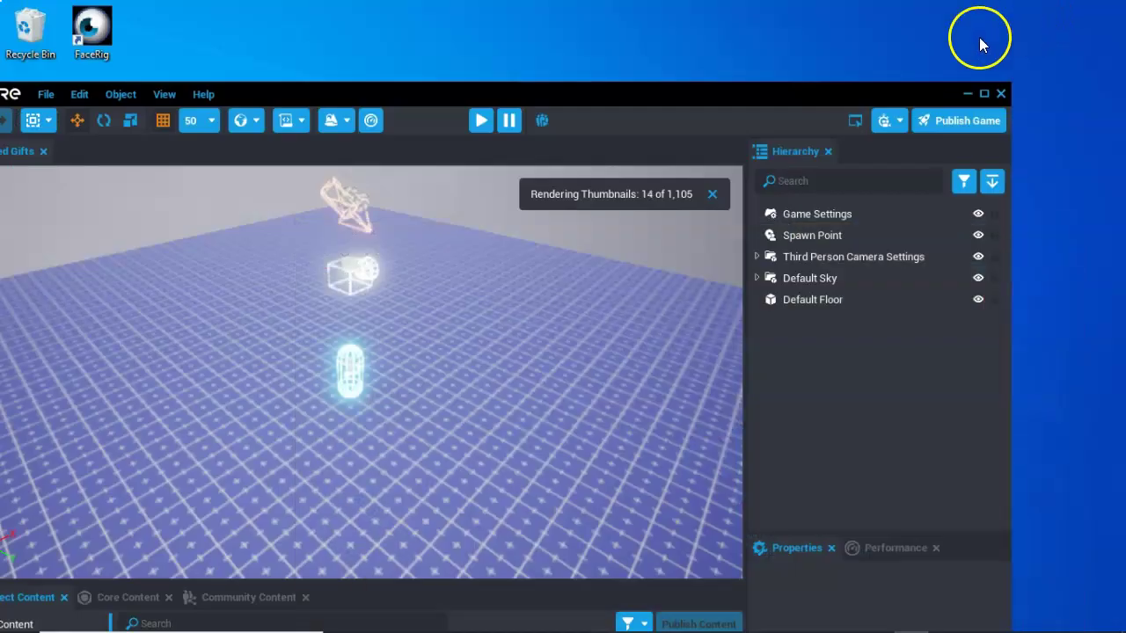
pyautogui.moveTo(683, 97); pyautogui.dragTo(777, 16)
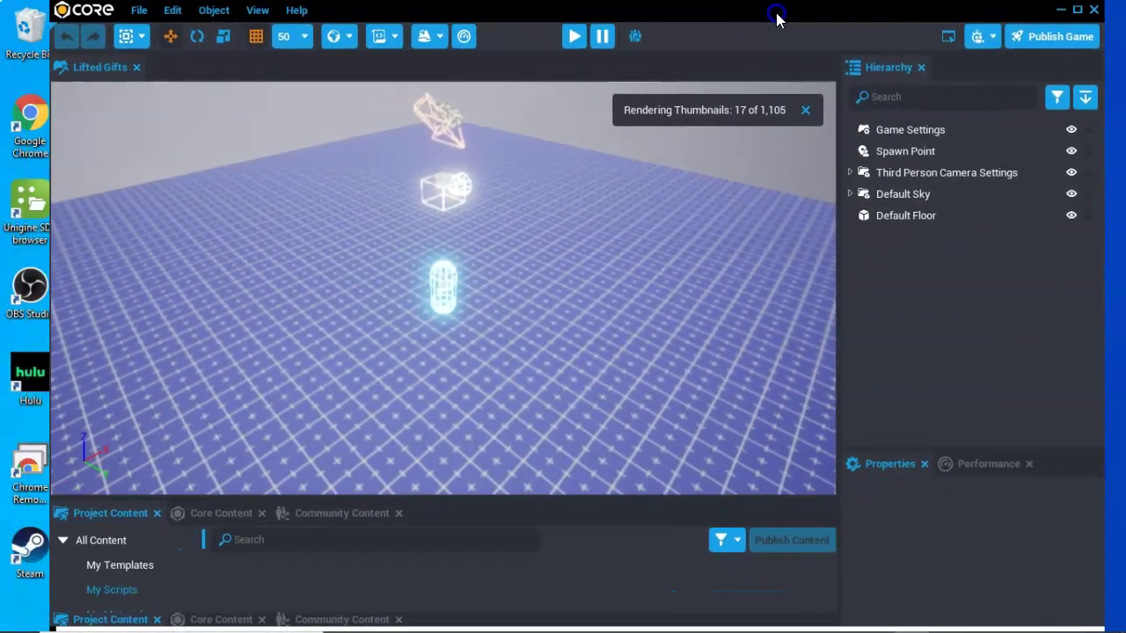
pyautogui.click(1076, 10)
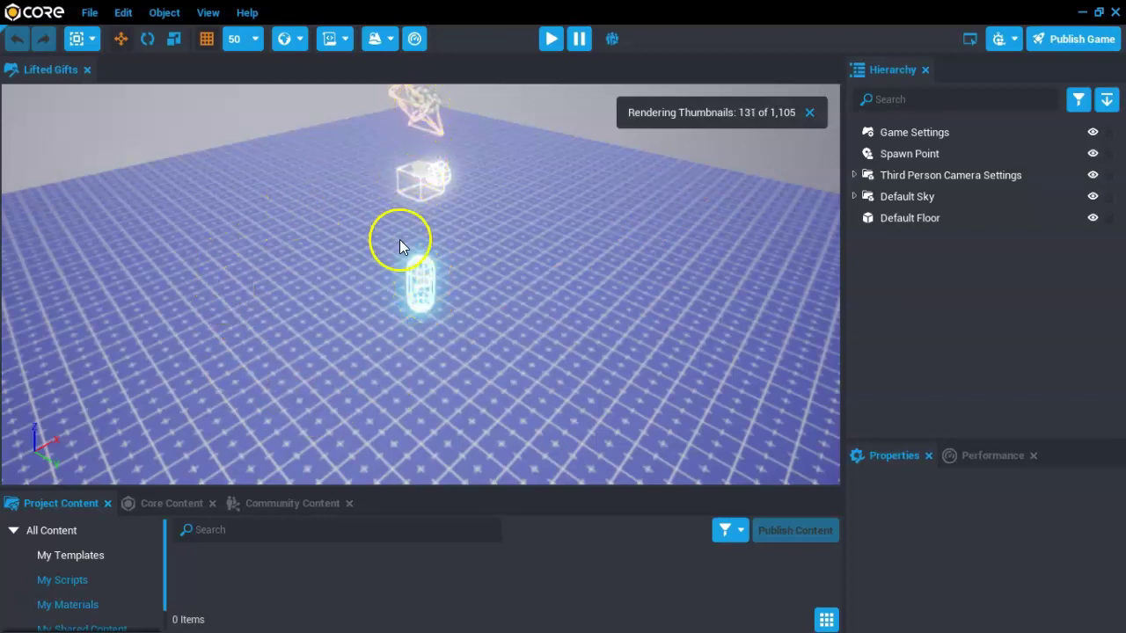
# Pan the viewport and select the Default Floor, showing its position 0, 0, -50
pyautogui.moveTo(422, 237); pyautogui.dragTo(489, 266, button='middle')
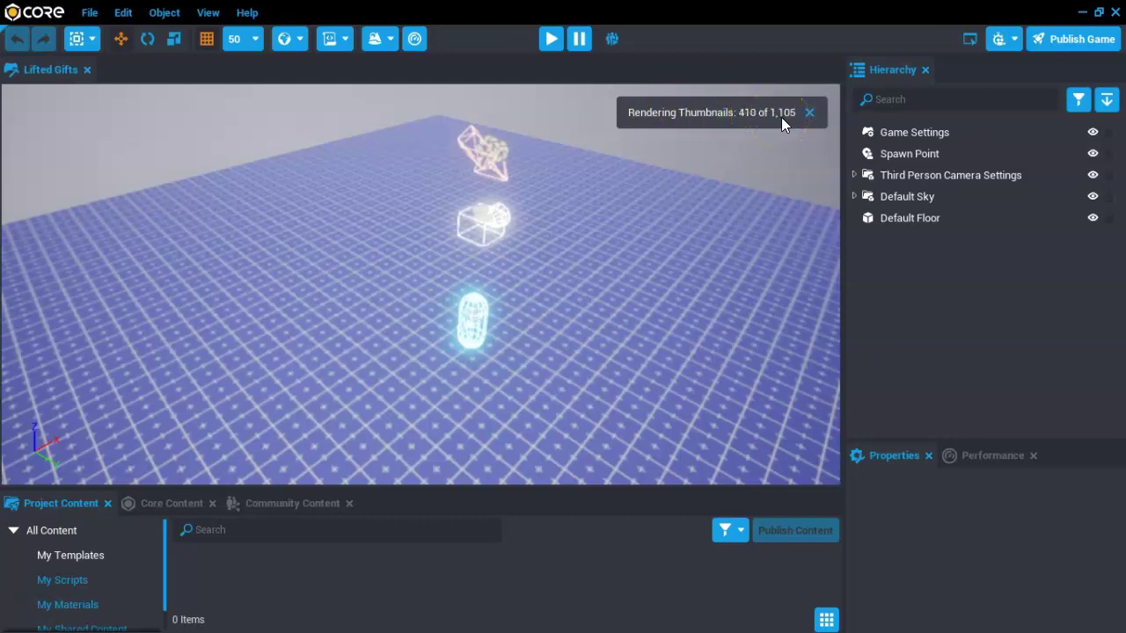
pyautogui.moveTo(478, 281); pyautogui.dragTo(379, 288, button='middle')
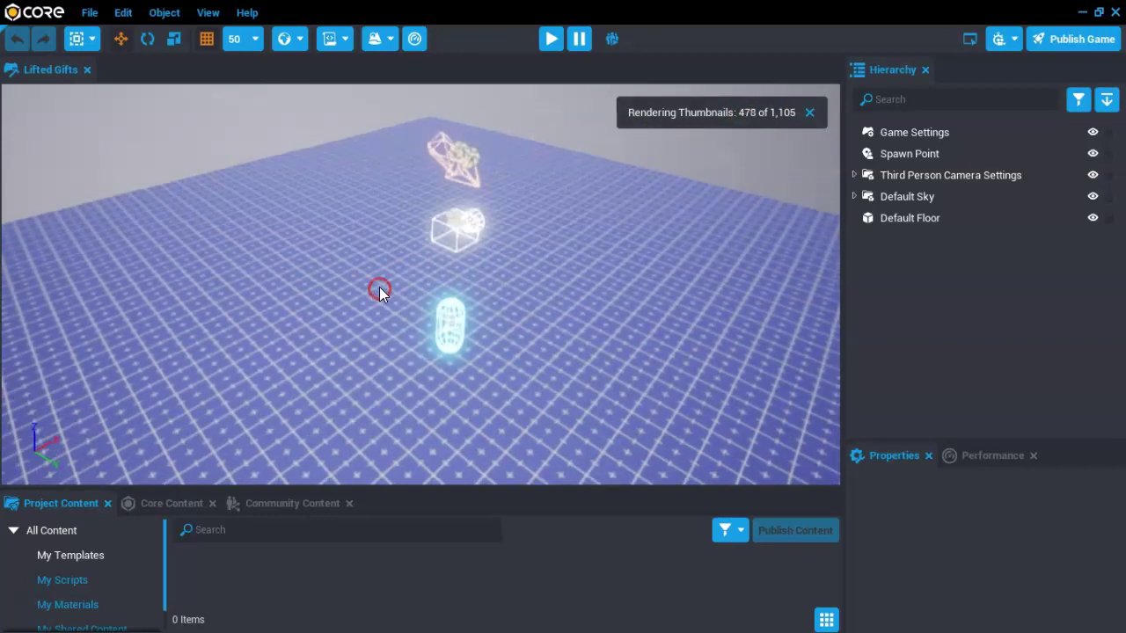
pyautogui.click(566, 308)
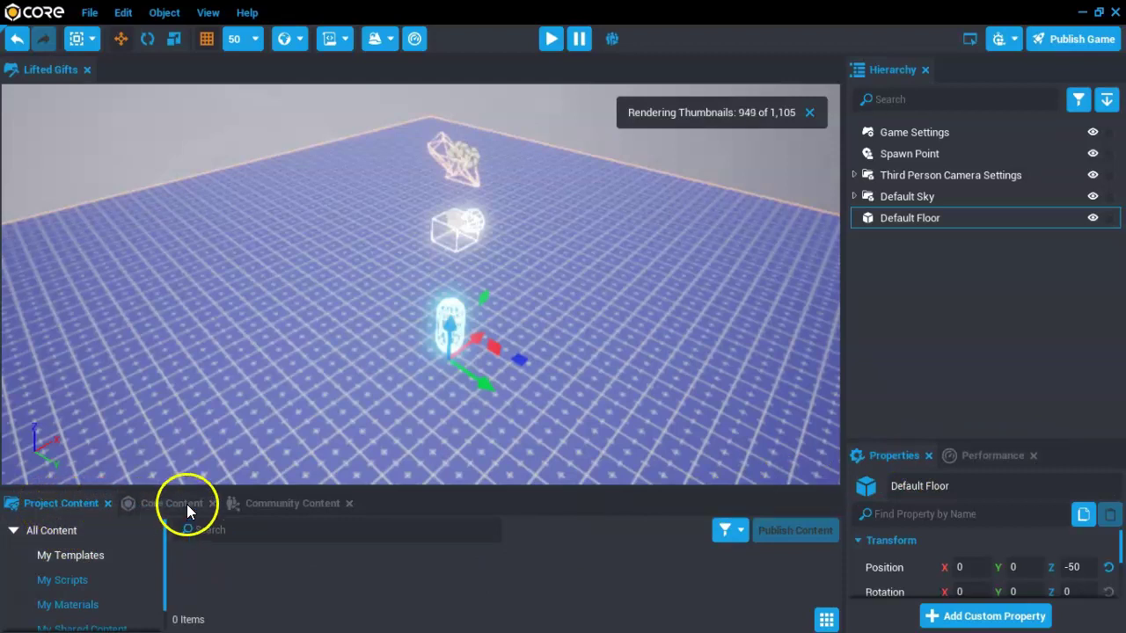
# Open the Community Content tab and scroll through the shared assets
pyautogui.click(282, 503)
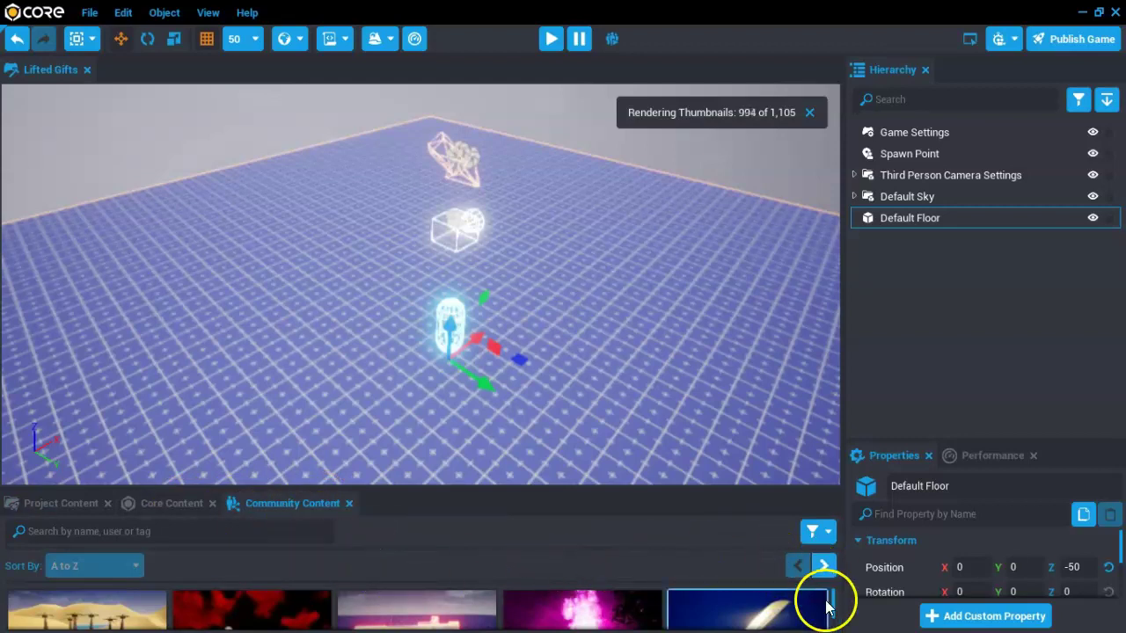
pyautogui.scroll(-4, 824, 598)
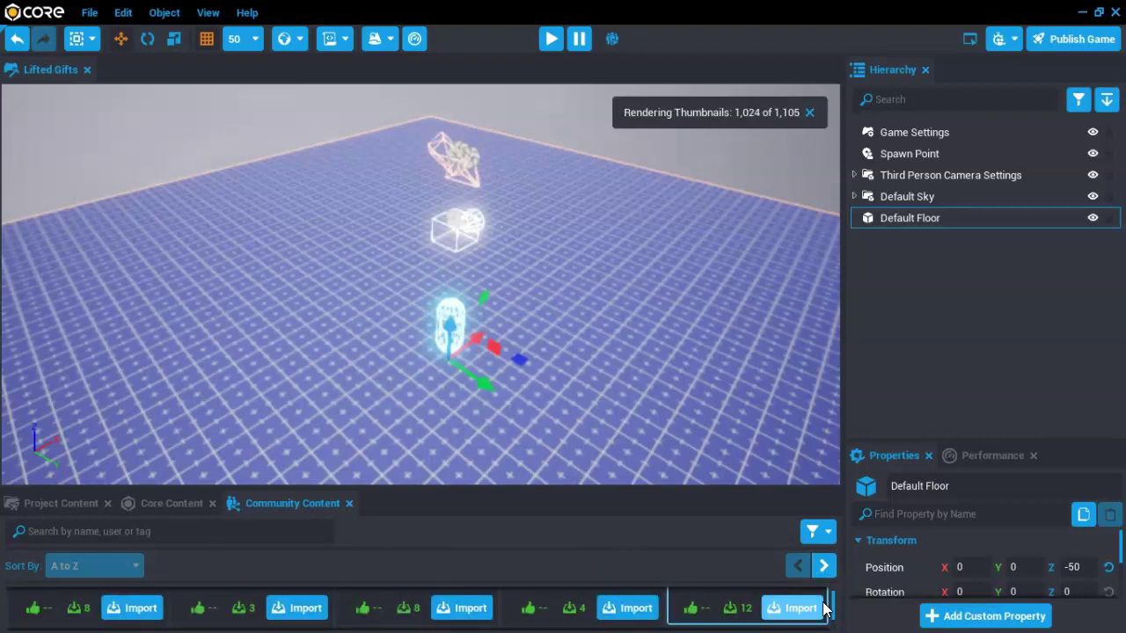
pyautogui.scroll(-3, 824, 608)
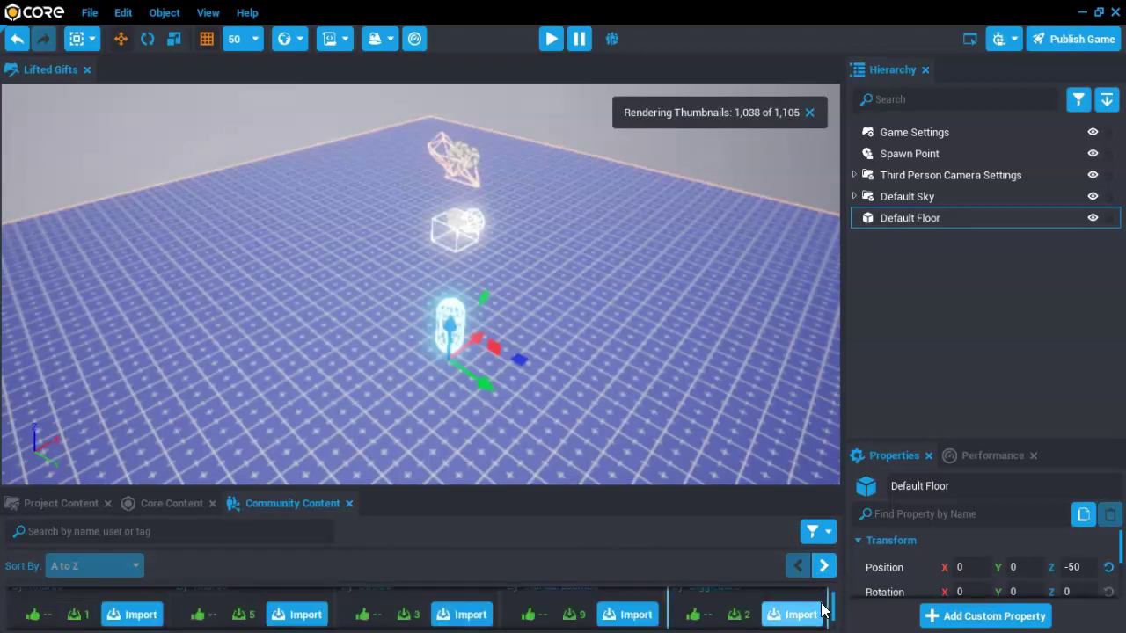
pyautogui.scroll(-1, 823, 609)
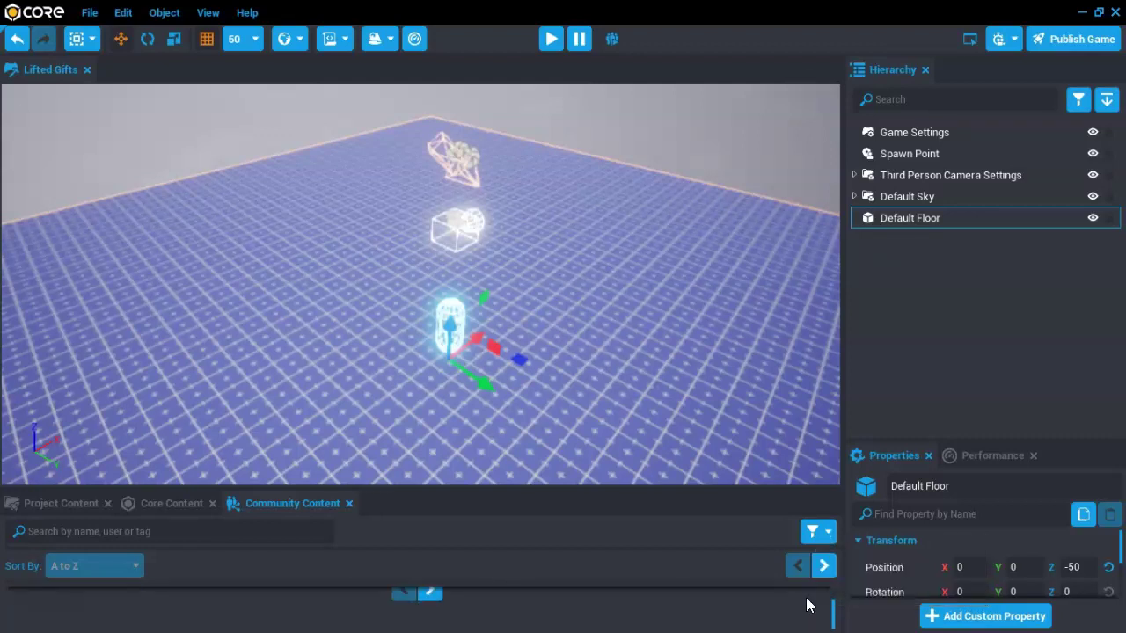
pyautogui.click(790, 598)
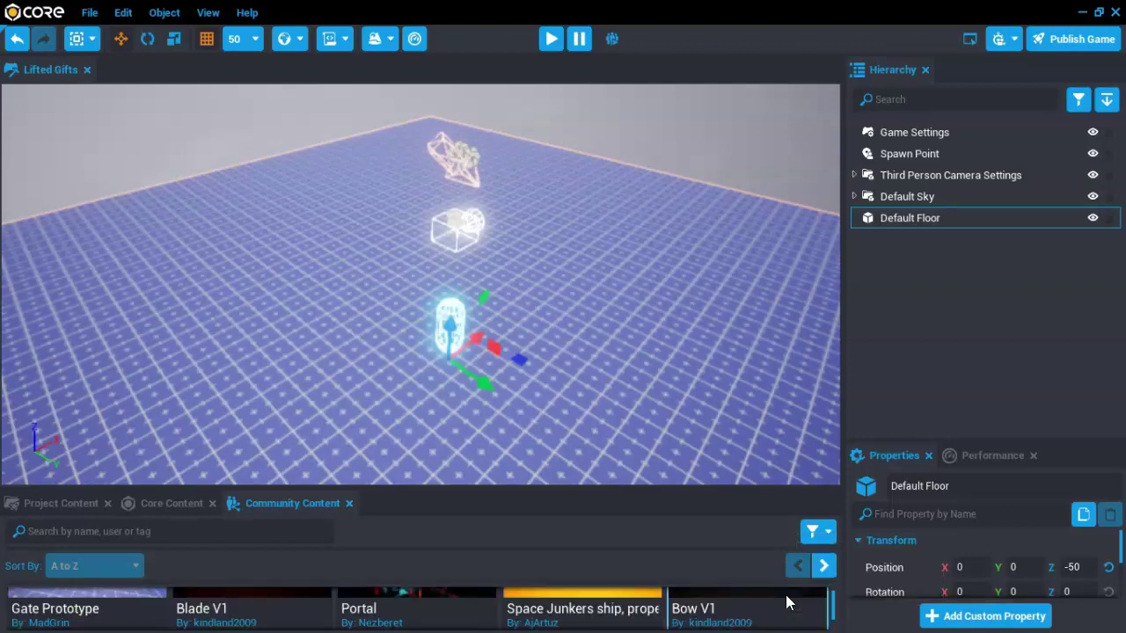
pyautogui.moveTo(785, 595); pyautogui.dragTo(727, 590)
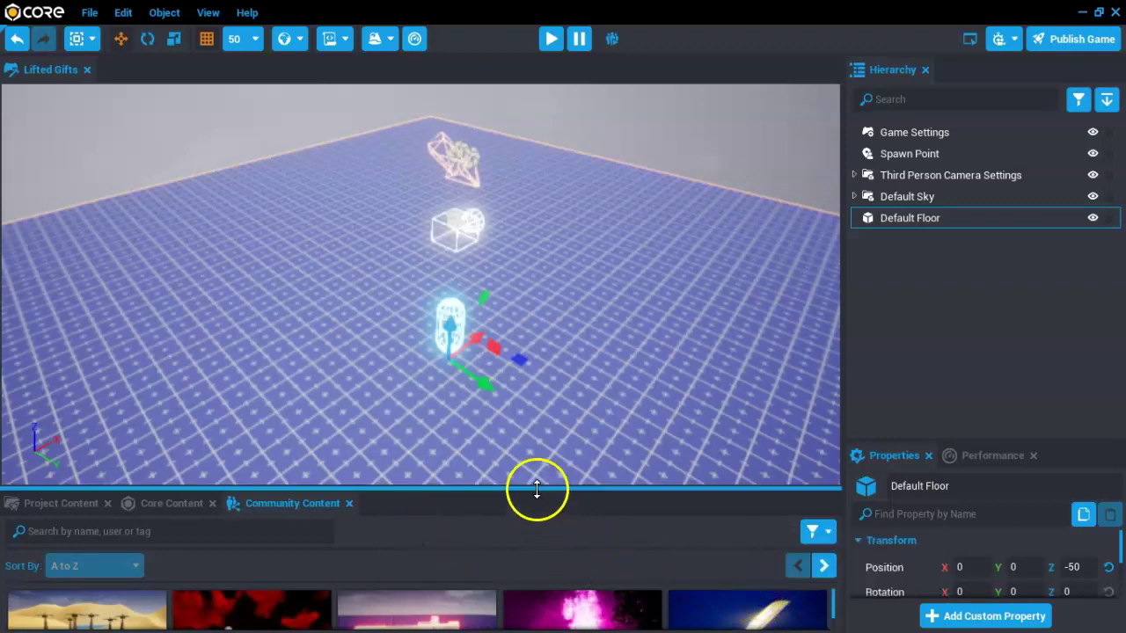
# Enlarge the Community Content panel and scroll to the GADIG Goo Grenade card
pyautogui.moveTo(535, 486); pyautogui.dragTo(513, 280)
pyautogui.scroll(-4, 747, 426)
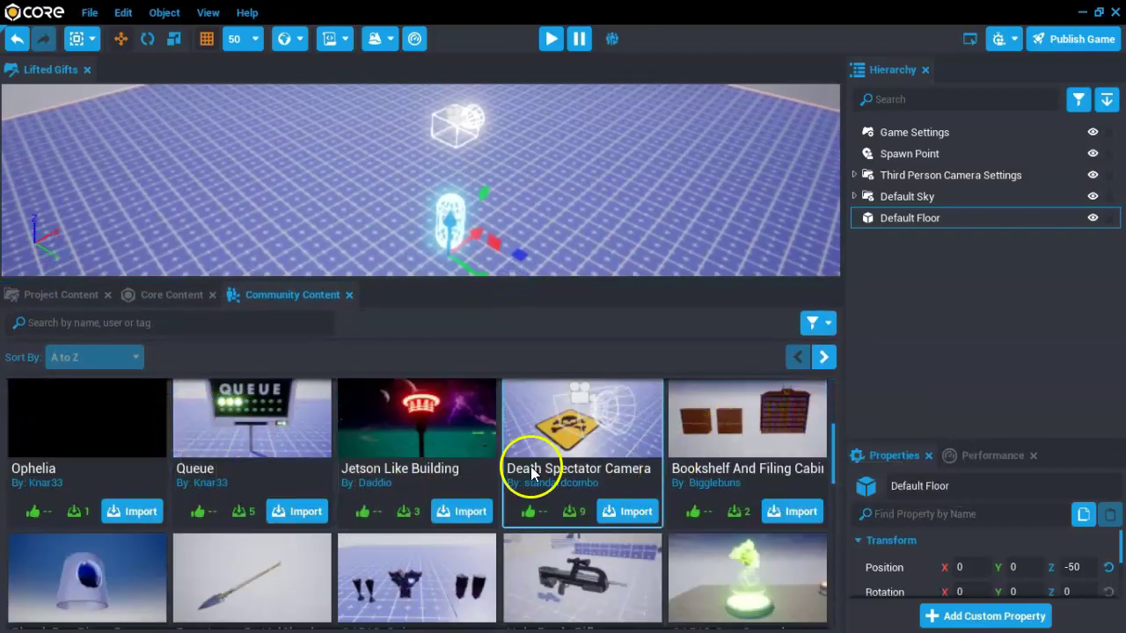
pyautogui.scroll(-1, 532, 471)
pyautogui.scroll(-1, 427, 516)
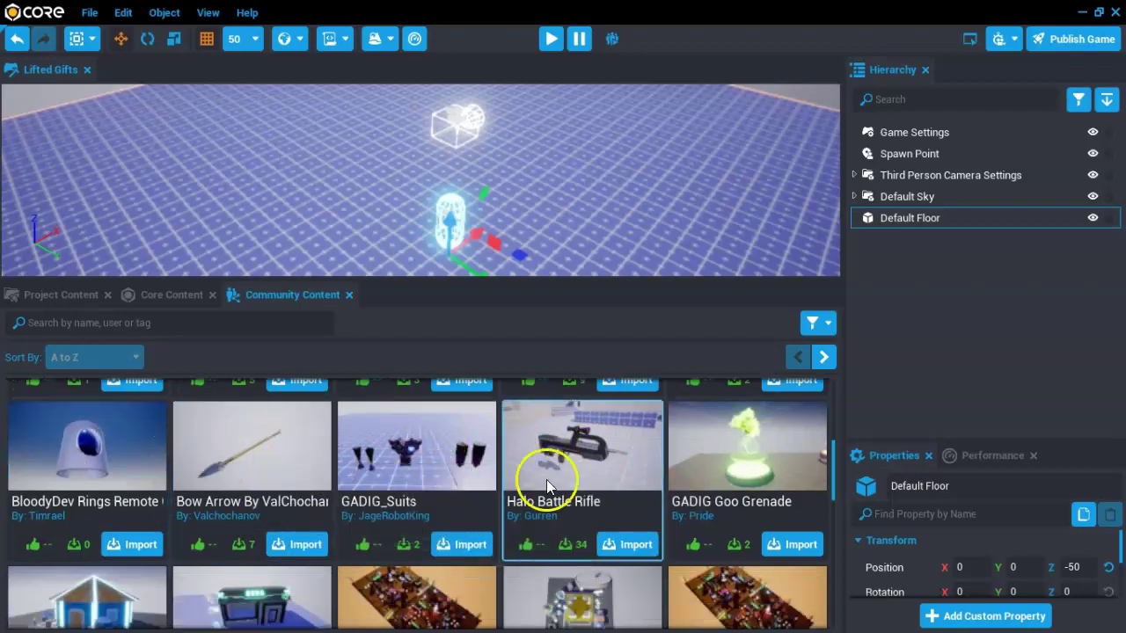
# Import the GADIG Goo Grenade into Core Content, answering Yes to the add prompt
pyautogui.click(792, 547)
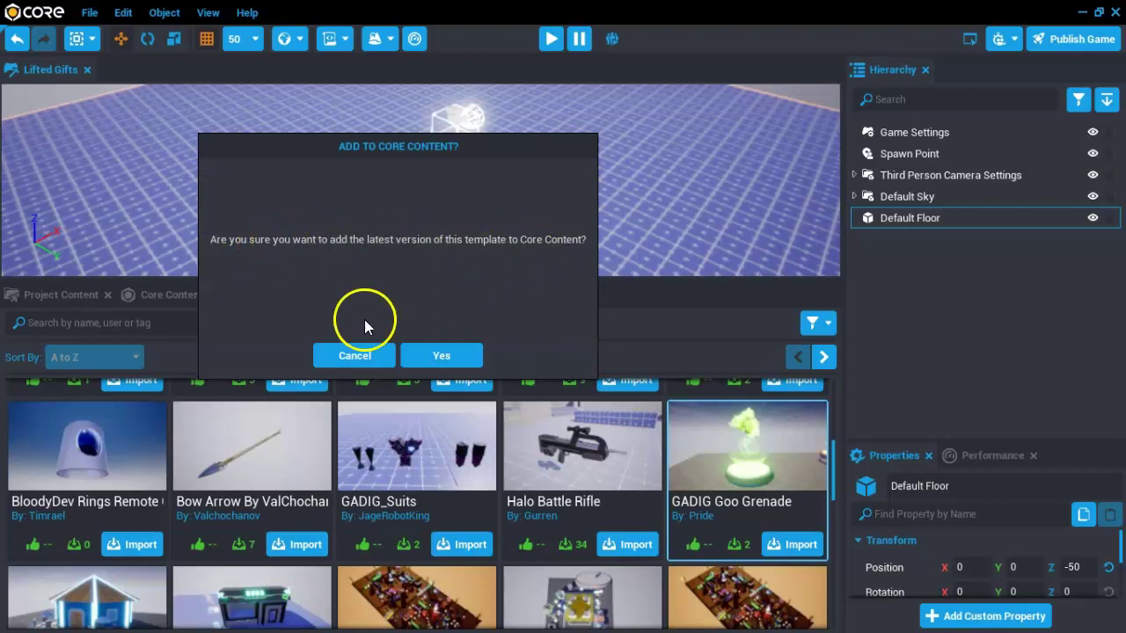
pyautogui.click(440, 355)
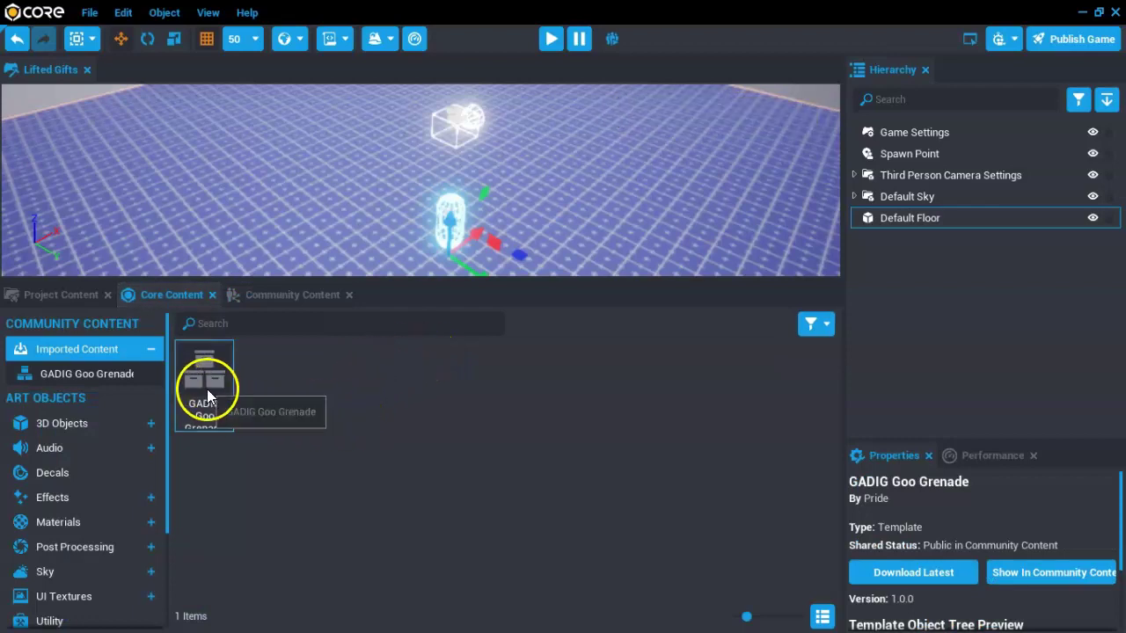
pyautogui.moveTo(206, 388); pyautogui.dragTo(345, 171)
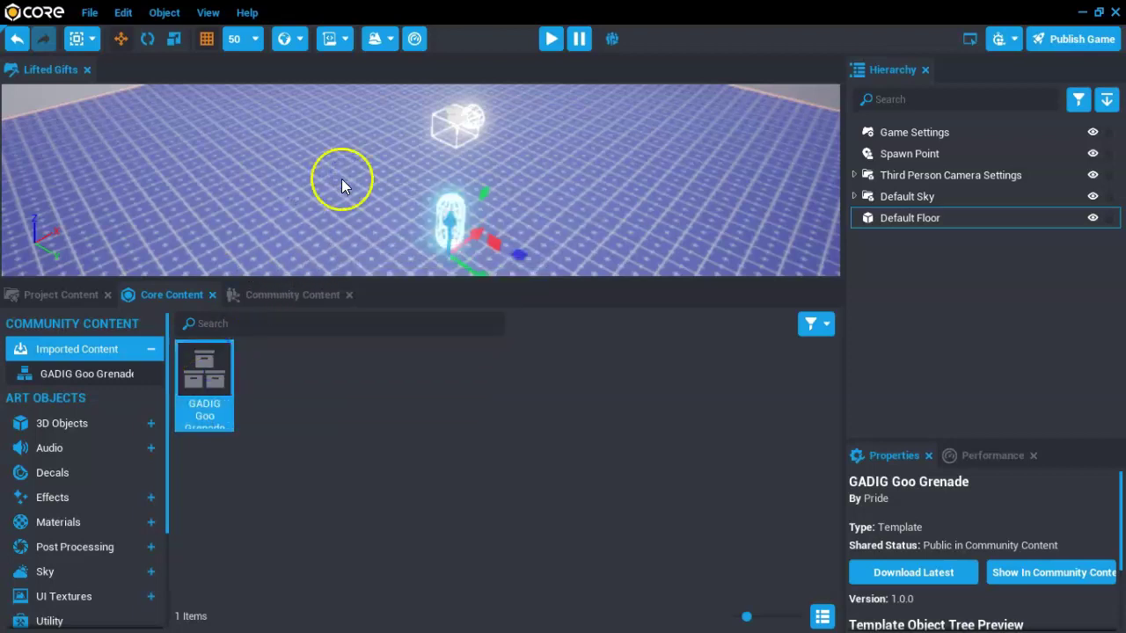
pyautogui.moveTo(192, 370); pyautogui.dragTo(333, 394)
# Drag the GADIG Goo Grenade template from Core Content onto the scene floor
pyautogui.click(205, 489)
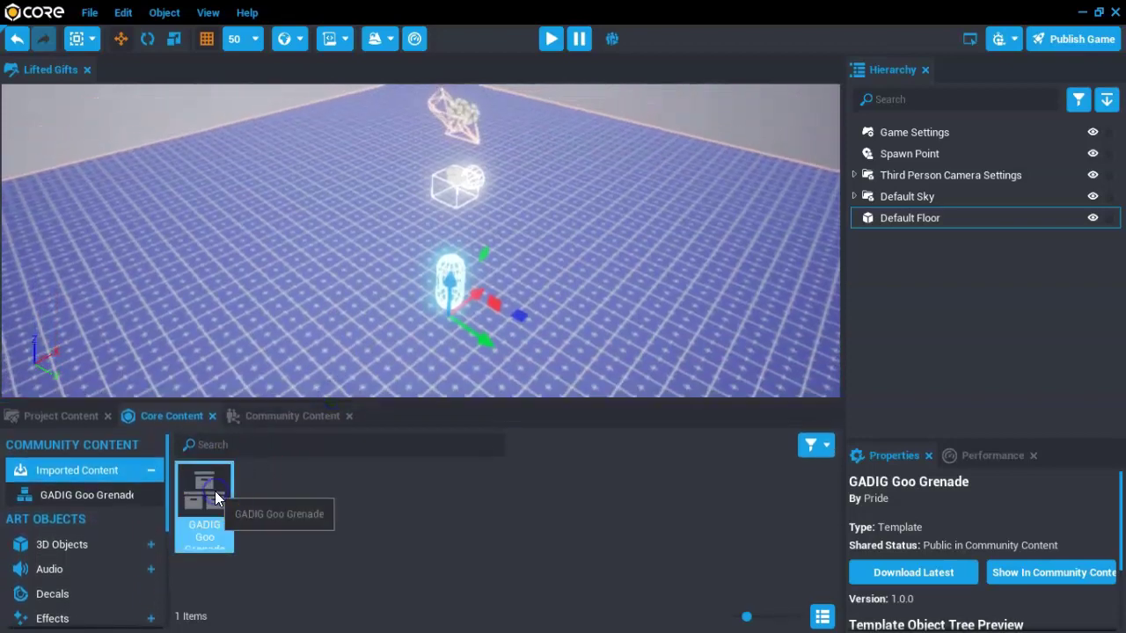
pyautogui.click(386, 511)
pyautogui.click(211, 497)
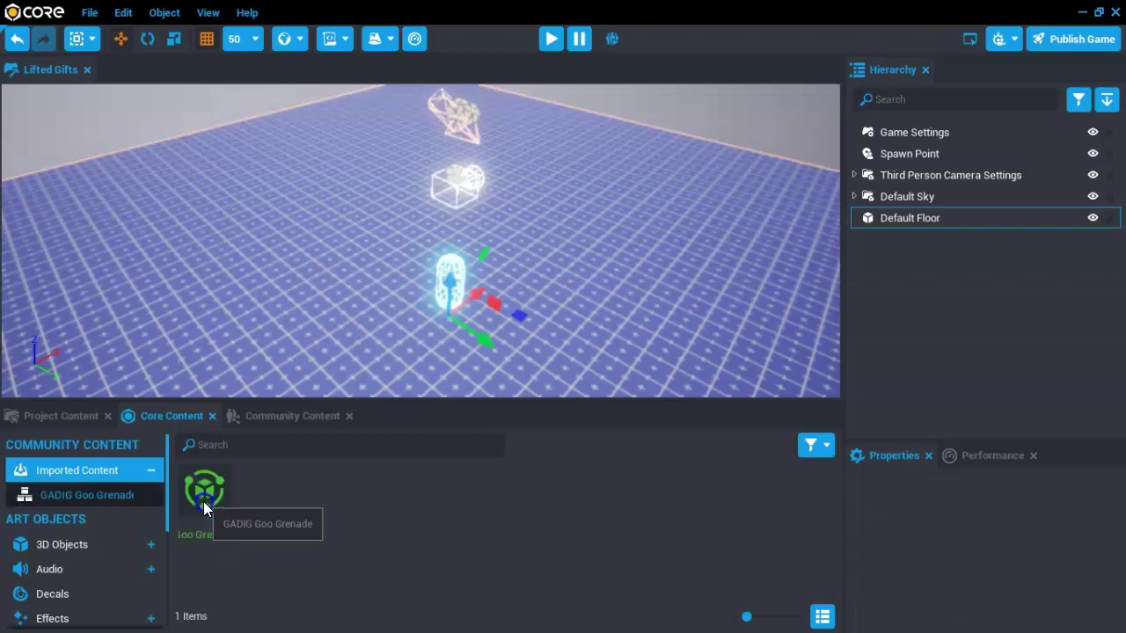
pyautogui.click(337, 504)
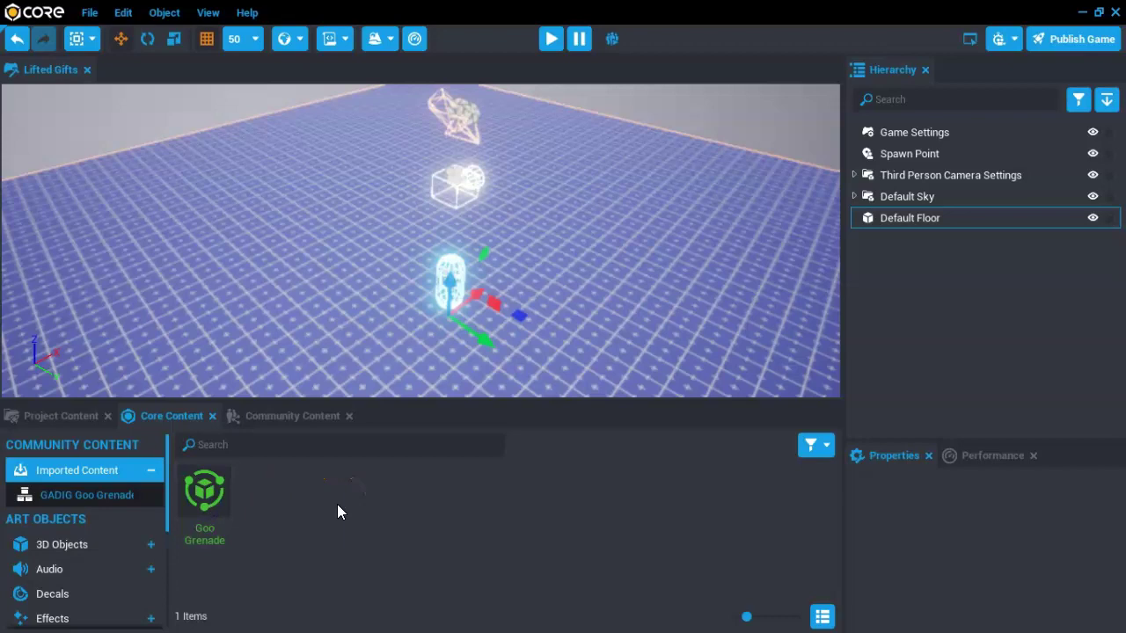
pyautogui.click(210, 503)
pyautogui.moveTo(210, 502); pyautogui.dragTo(227, 221)
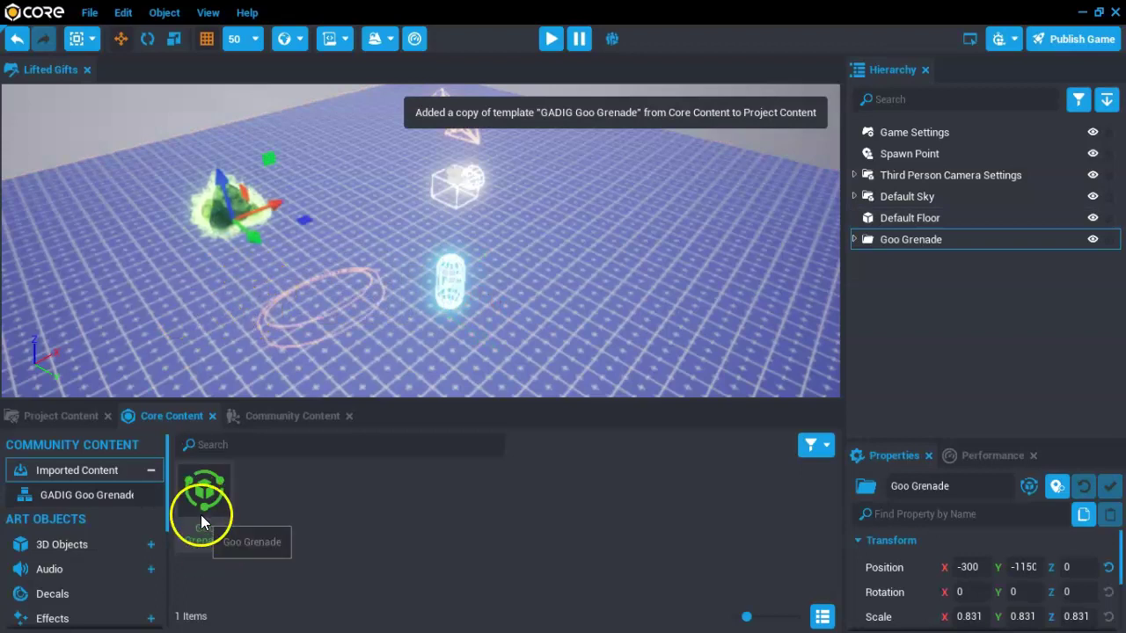
# Zoom and pan the camera in close to the placed Goo Grenade
pyautogui.moveTo(212, 280); pyautogui.dragTo(402, 277, button='right')
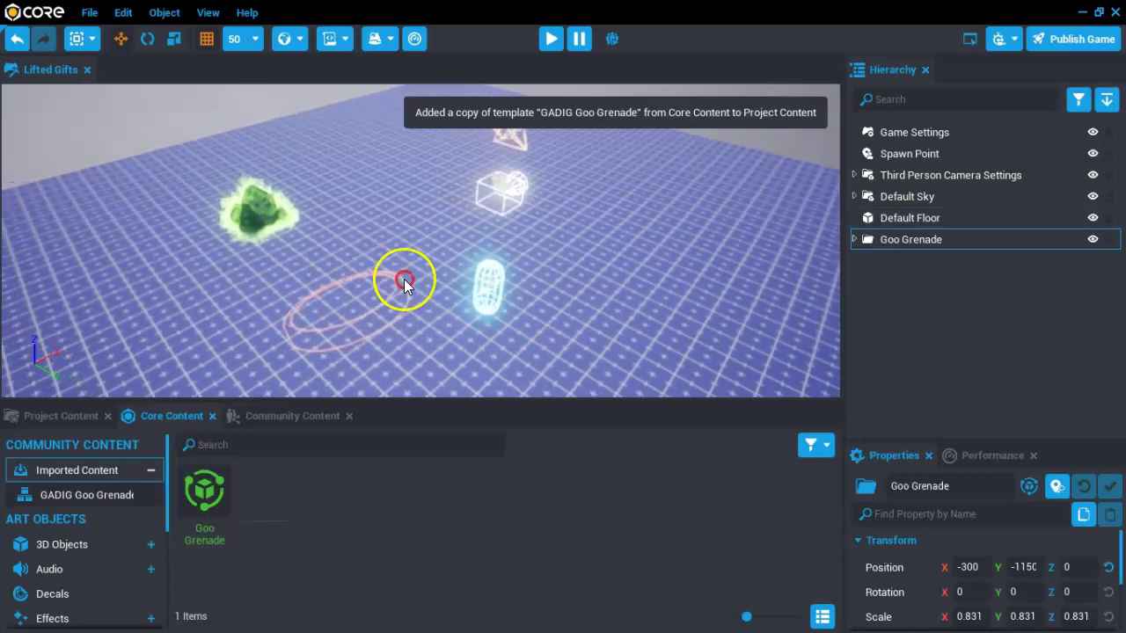
pyautogui.scroll(4, 203, 257)
pyautogui.moveTo(202, 258); pyautogui.dragTo(534, 340, button='right')
pyautogui.moveTo(113, 322); pyautogui.dragTo(483, 344, button='right')
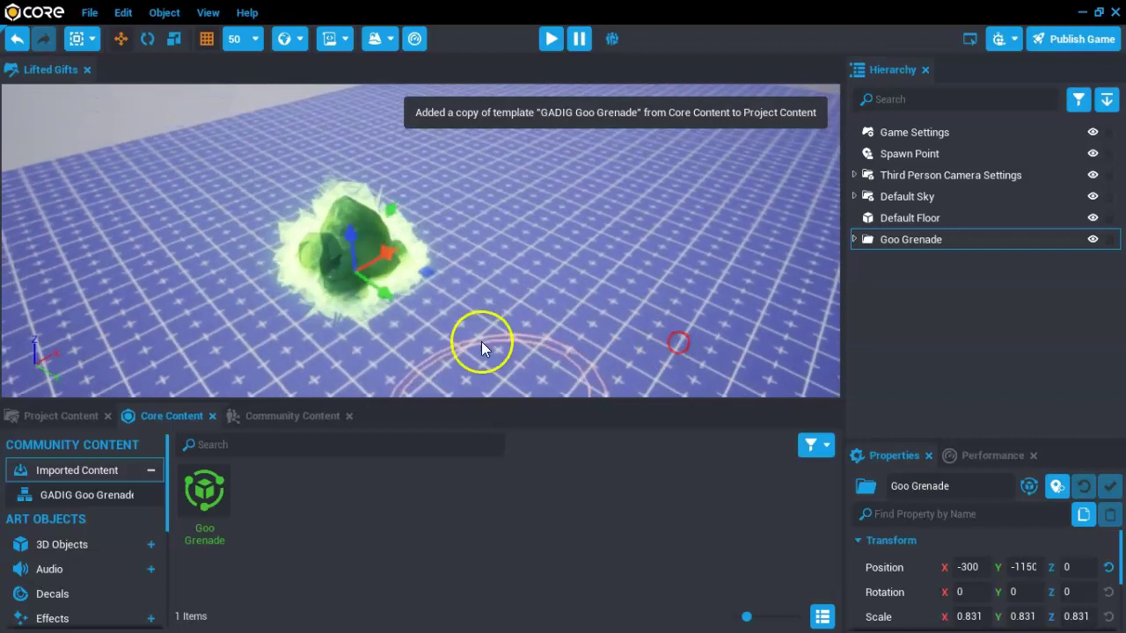
pyautogui.rightClick(535, 234)
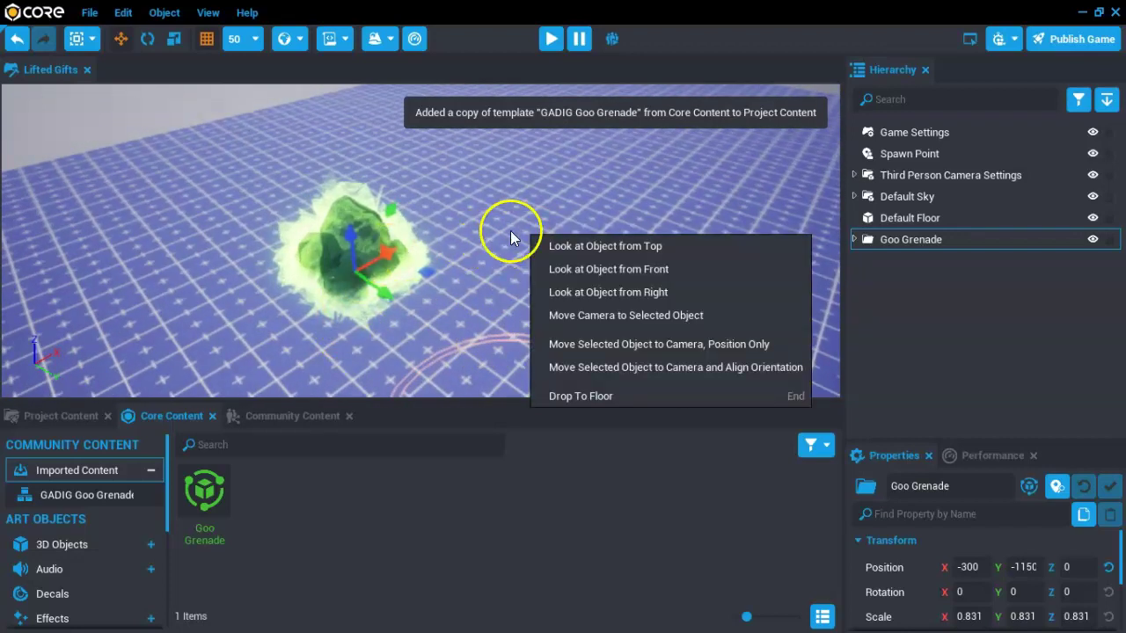
pyautogui.click(514, 203)
pyautogui.scroll(-5, 504, 251)
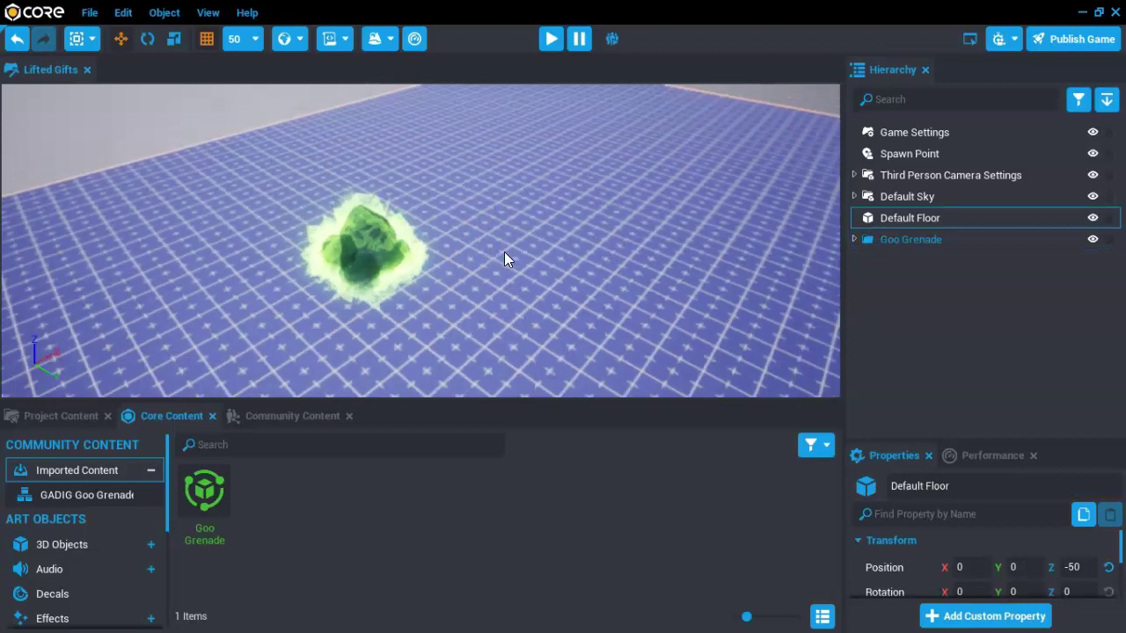
# Orbit the view around the grenade to inspect it from several angles
pyautogui.moveTo(504, 251); pyautogui.dragTo(388, 164, button='right')
pyautogui.moveTo(403, 153); pyautogui.dragTo(479, 235, button='right')
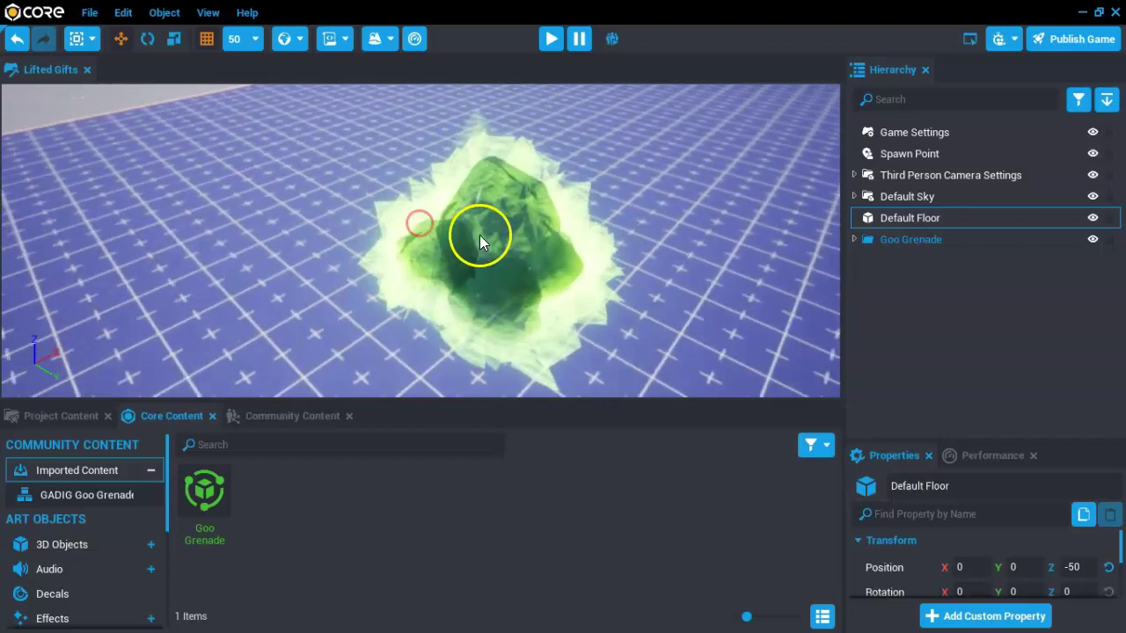
pyautogui.moveTo(479, 234); pyautogui.dragTo(486, 221)
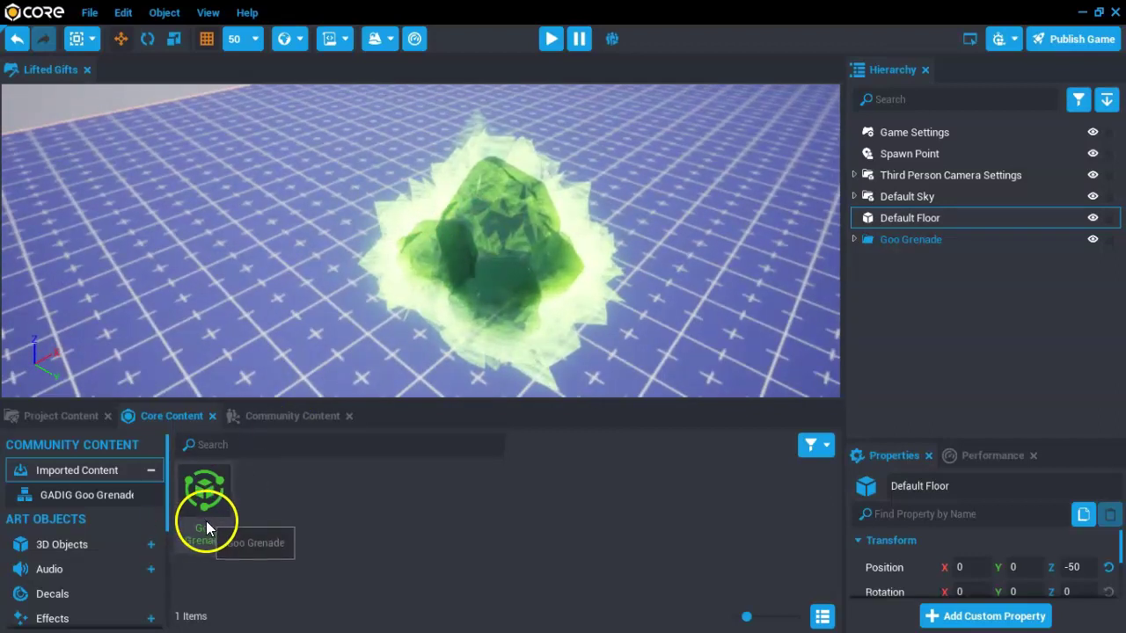
pyautogui.scroll(-2, 421, 309)
pyautogui.scroll(-2, 420, 308)
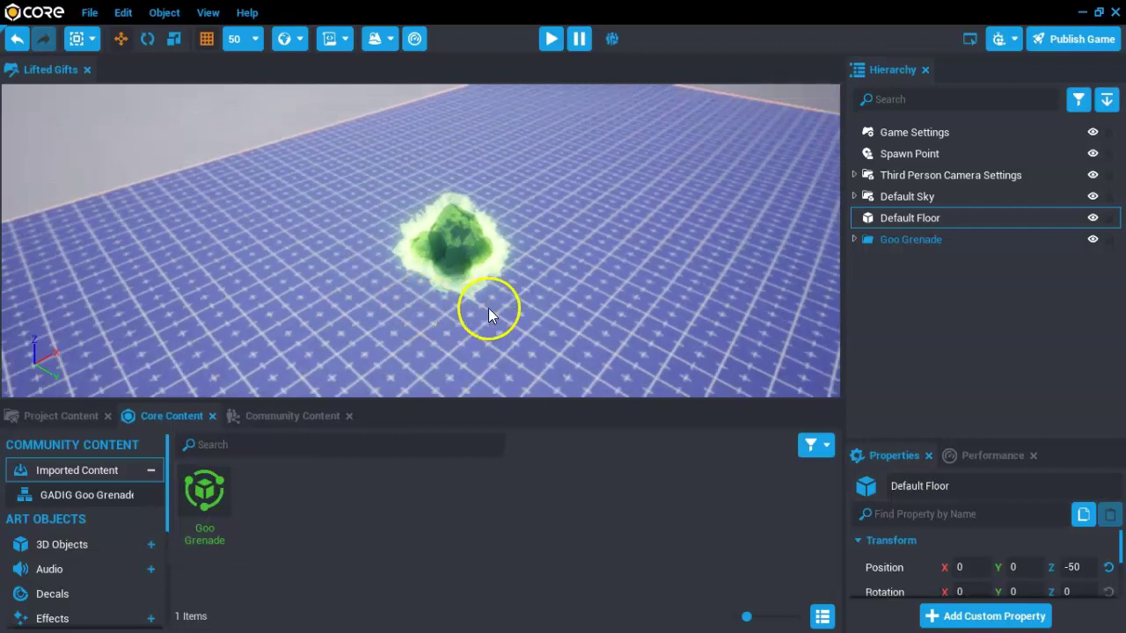
pyautogui.moveTo(488, 308); pyautogui.dragTo(239, 346, button='right')
pyautogui.scroll(-2, 352, 268)
pyautogui.moveTo(387, 223); pyautogui.dragTo(171, 185, button='right')
# Select Bush 02 and slide it across the floor to X 722.1, Y 722.1
pyautogui.click(392, 227)
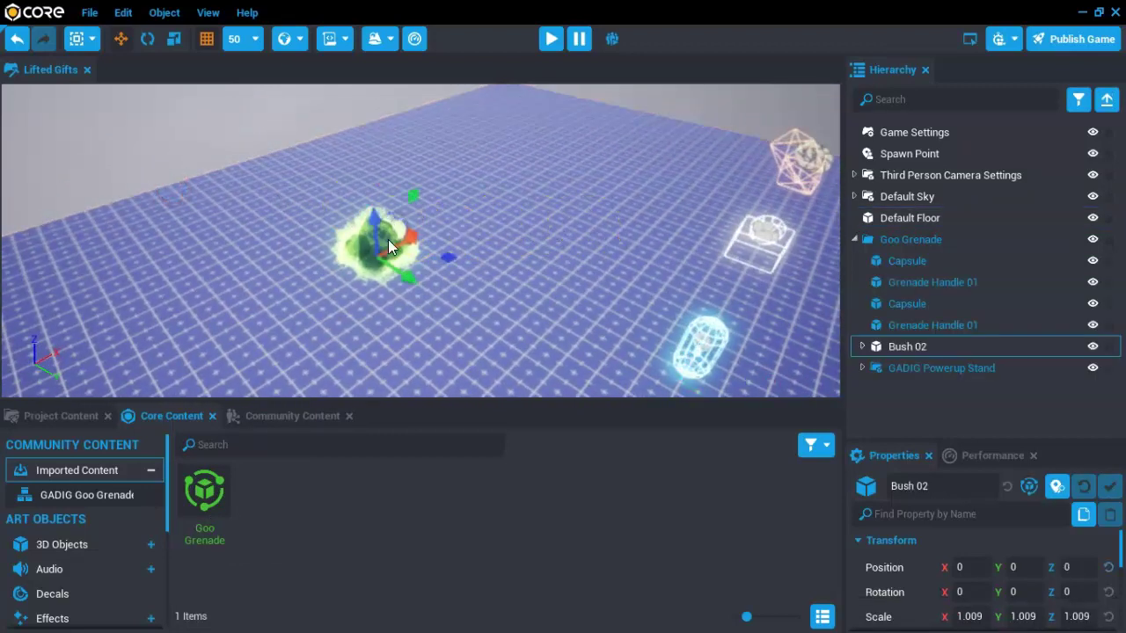
pyautogui.moveTo(412, 281); pyautogui.dragTo(579, 252)
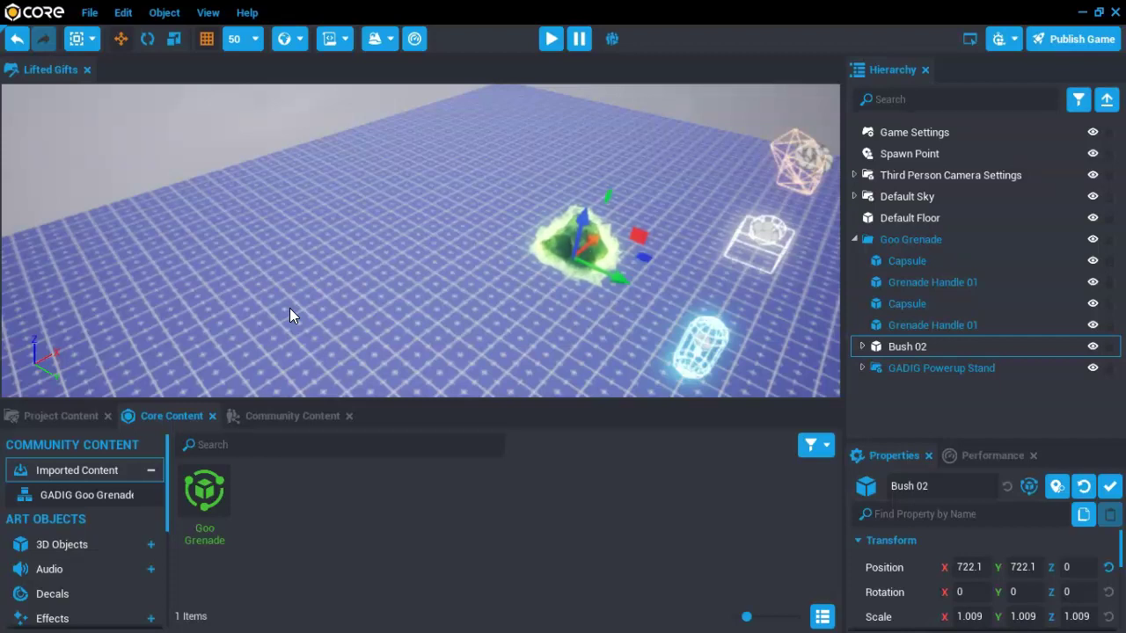
pyautogui.click(446, 304)
pyautogui.click(753, 114)
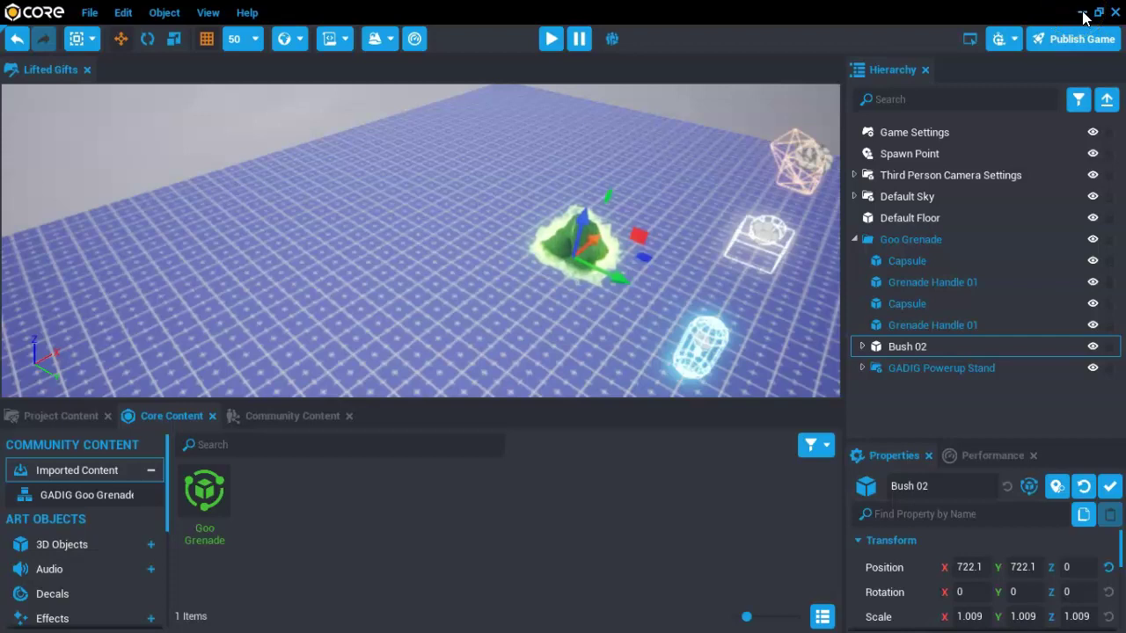
pyautogui.moveTo(828, 117); pyautogui.dragTo(262, 173, button='right')
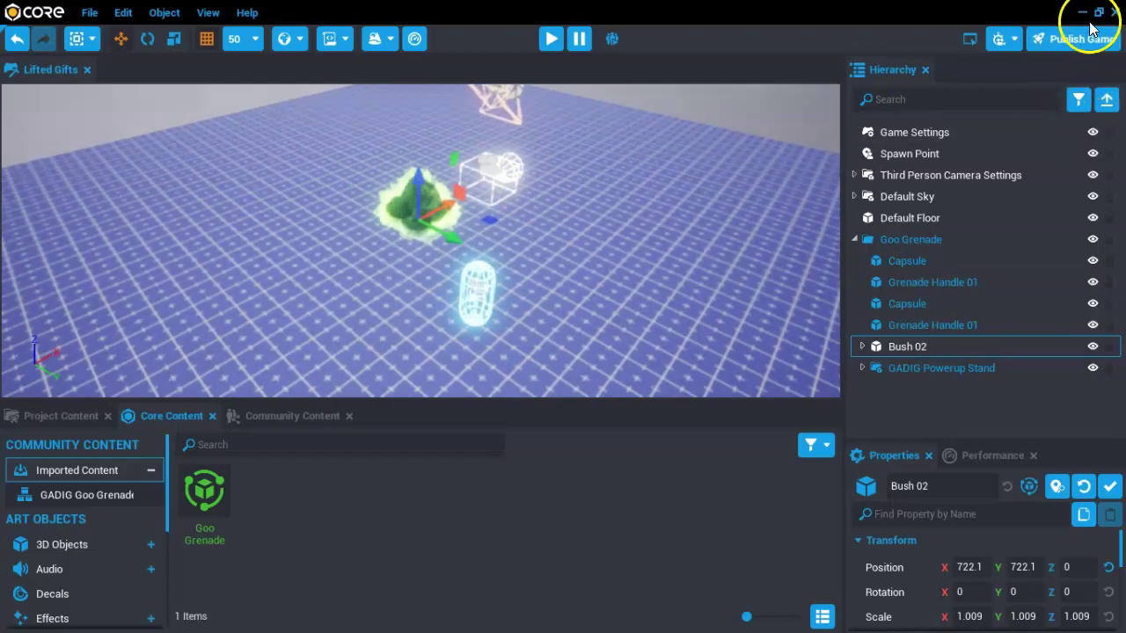